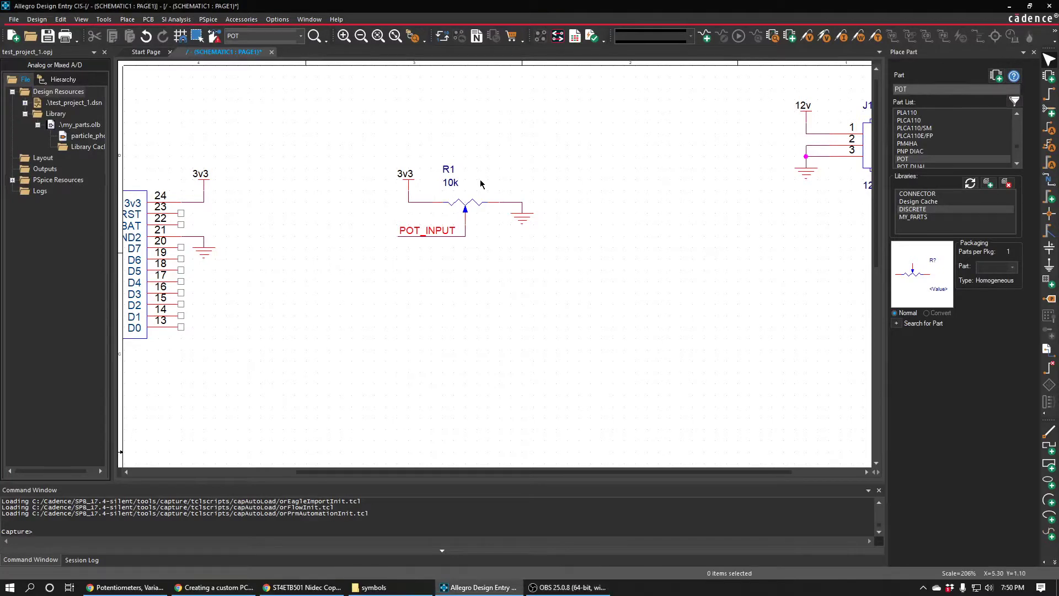
Select the 10k potentiometer R1, then bring up the ST4ETB501 Digi-Key product page
left_click(462, 203)
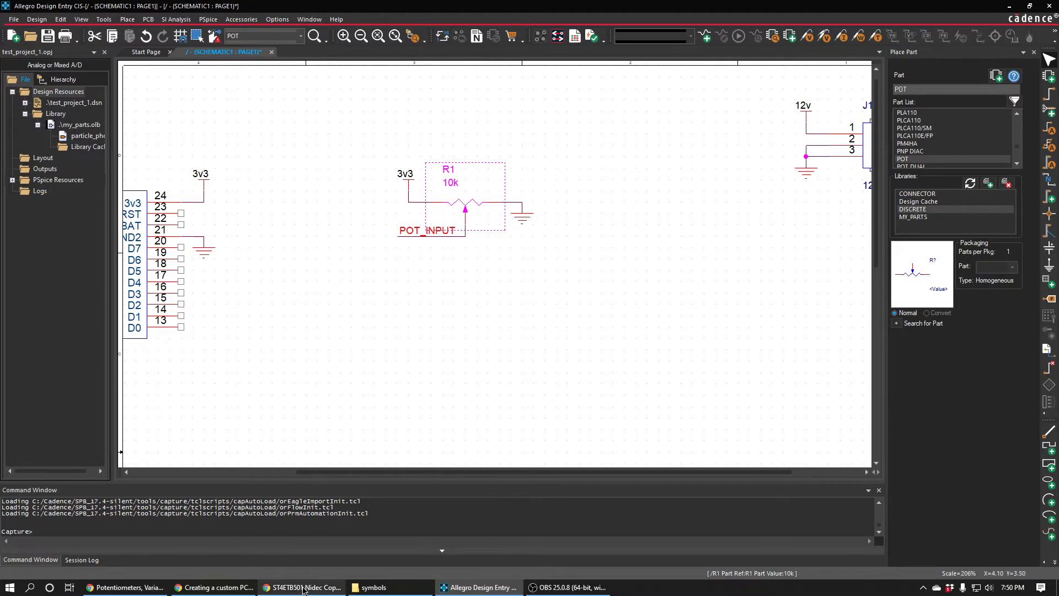
left_click(303, 587)
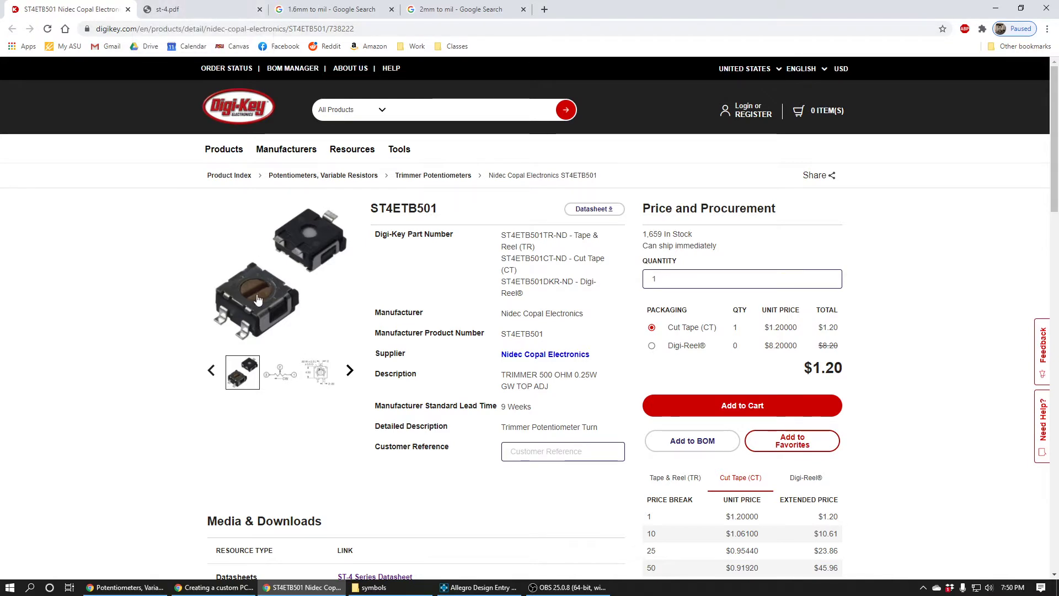
In the st-4.pdf datasheet, find the Recommended P.C.B. Pad Outline Dimensions section
scroll(416, 438, "down", 2)
left_click(199, 8)
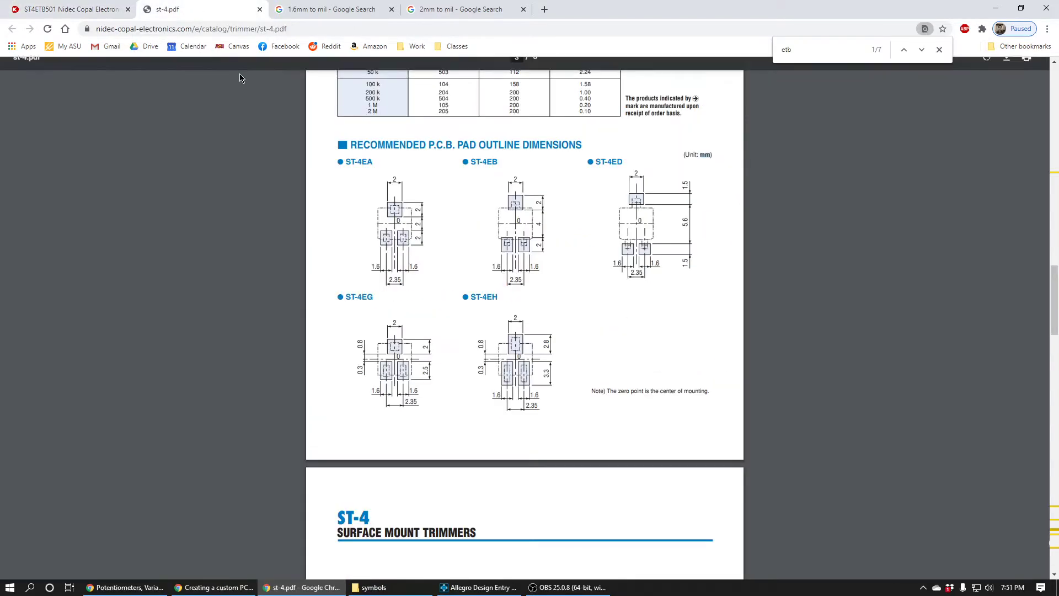
scroll(344, 166, "down", 1)
scroll(344, 165, "up", 15)
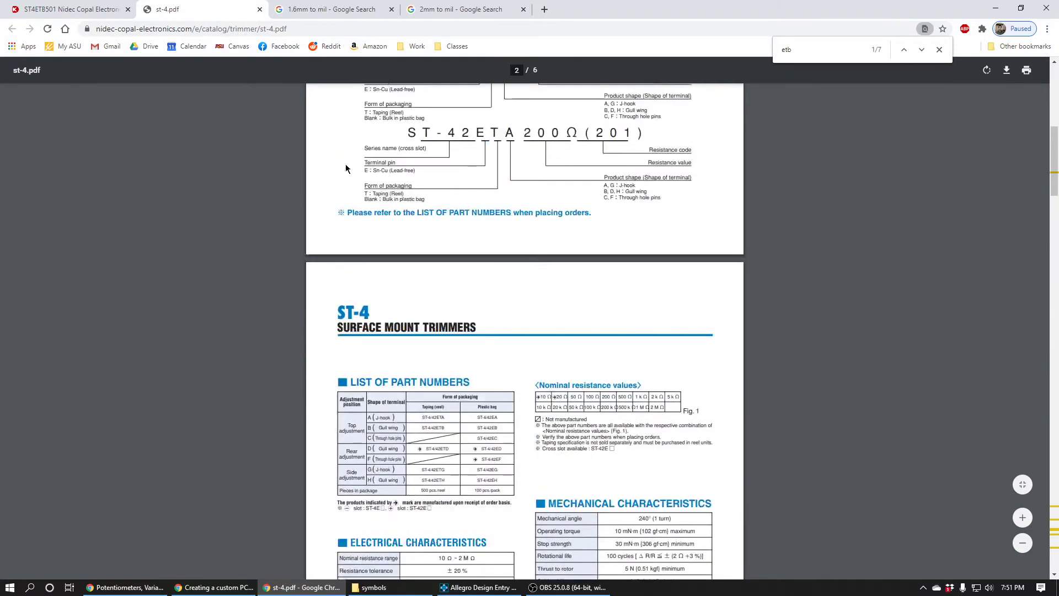
scroll(386, 171, "up", 3)
scroll(554, 345, "up", 4)
scroll(568, 288, "down", 20)
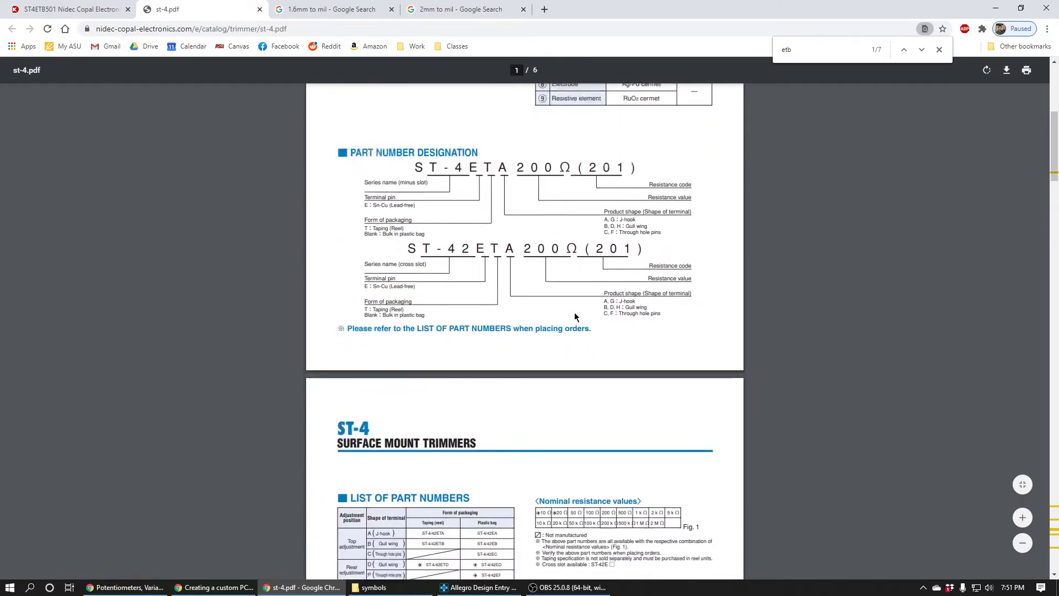
scroll(574, 324, "down", 8)
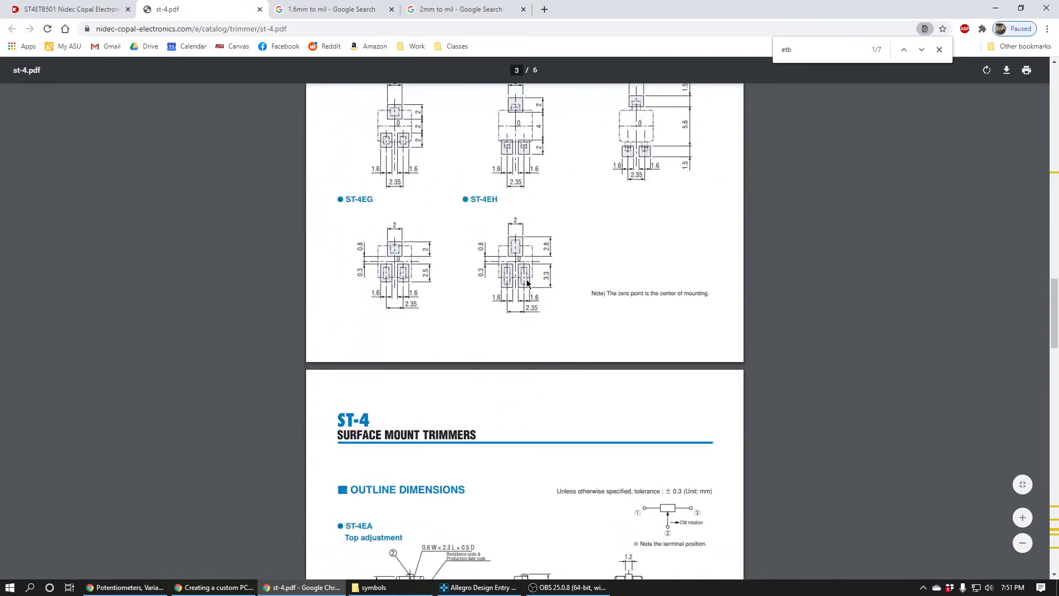
scroll(442, 248, "up", 3)
left_click_drag(342, 149, 591, 160)
left_click(525, 163)
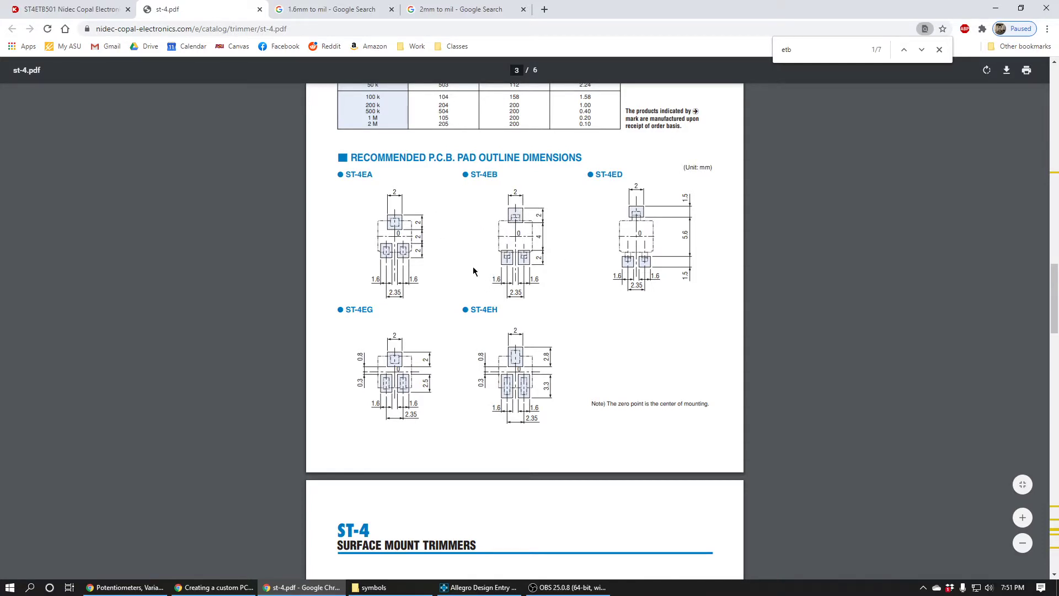
Launch the Cadence PCB Editor with the Allegro PCB Designer product
left_click(10, 587)
scroll(87, 493, "down", 5)
left_click(92, 518)
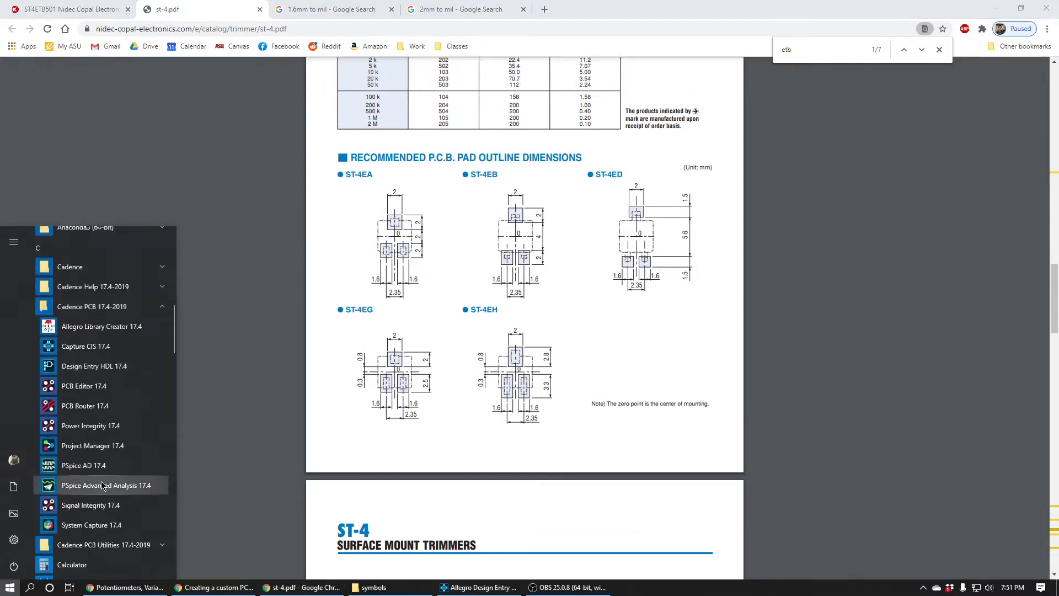
left_click(83, 386)
left_click(467, 418)
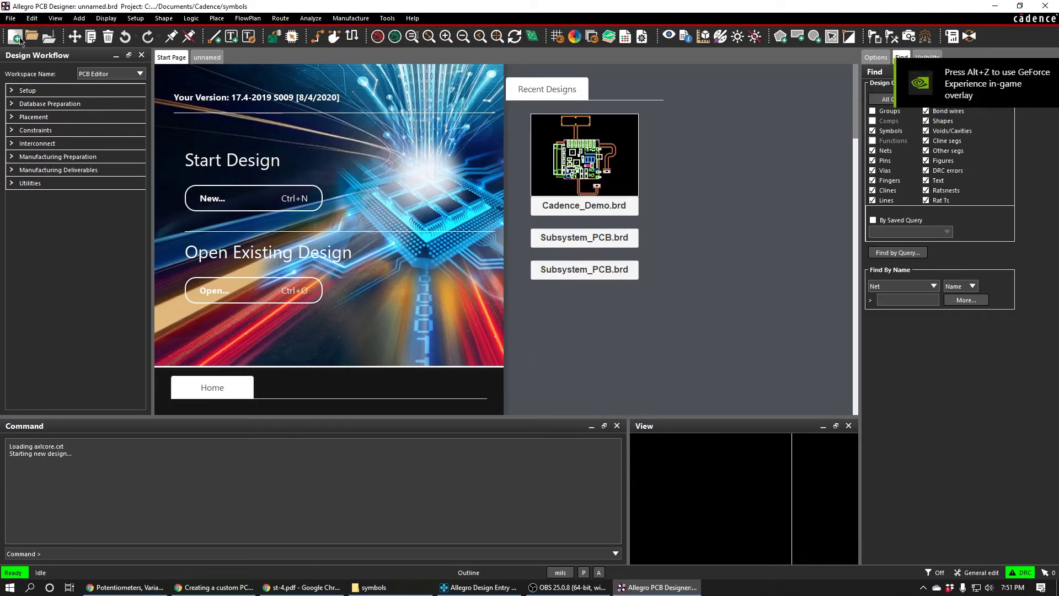
Start a new drawing saved in the Cadence symbols folder
left_click(11, 18)
left_click(18, 32)
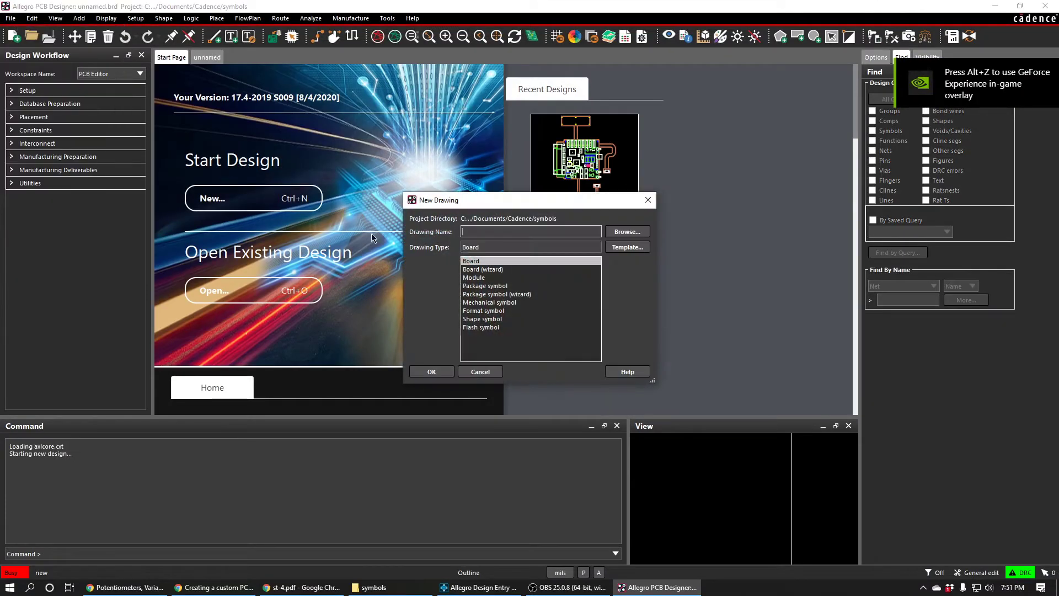
left_click(627, 230)
left_click(573, 200)
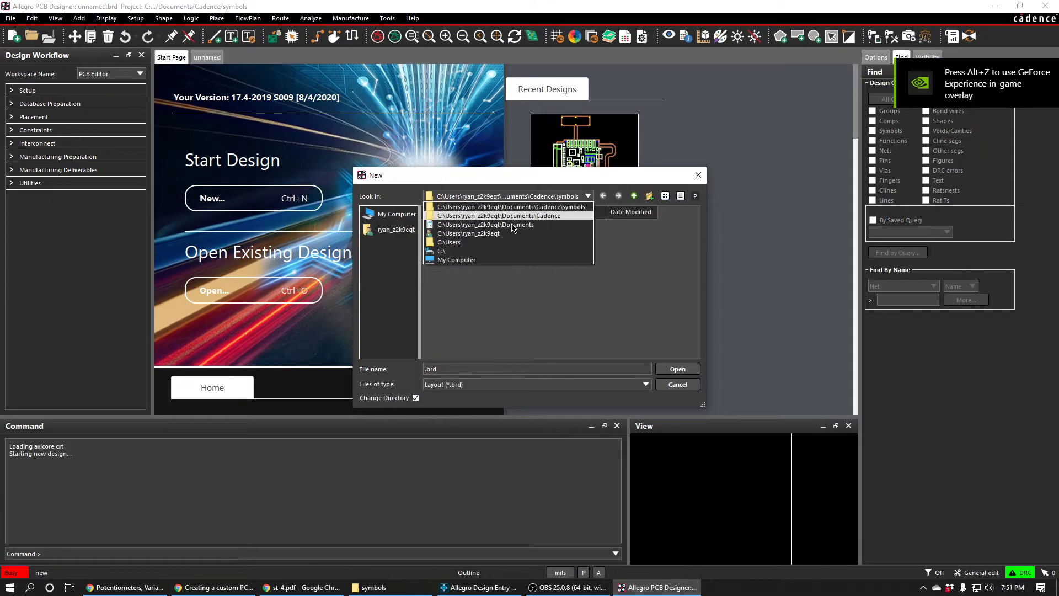
left_click(528, 215)
left_click(459, 270)
double_click(459, 272)
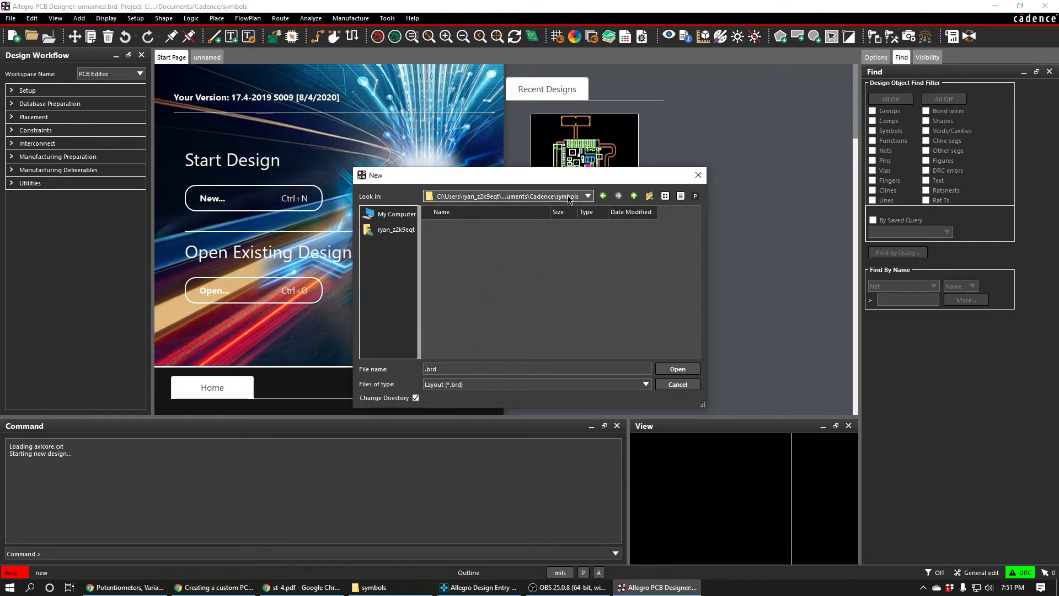
Name the drawing ST4ETB501 and create it as a package symbol
left_click(425, 369)
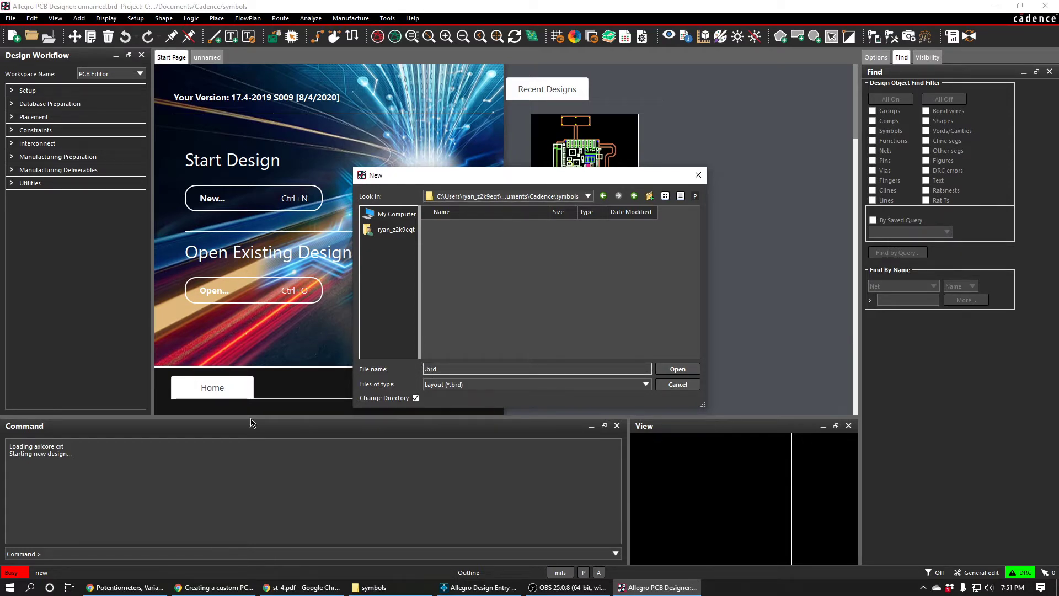
key("alt+Tab")
key("ctrl+shift+Tab")
key("alt+Tab")
type("ST4ETB501")
left_click(680, 369)
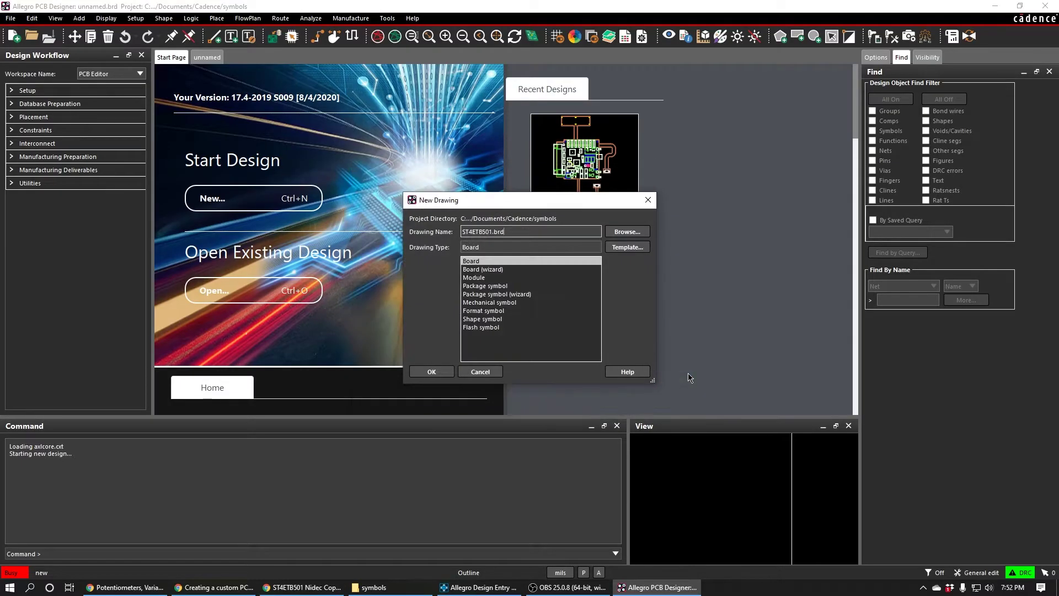
left_click(517, 286)
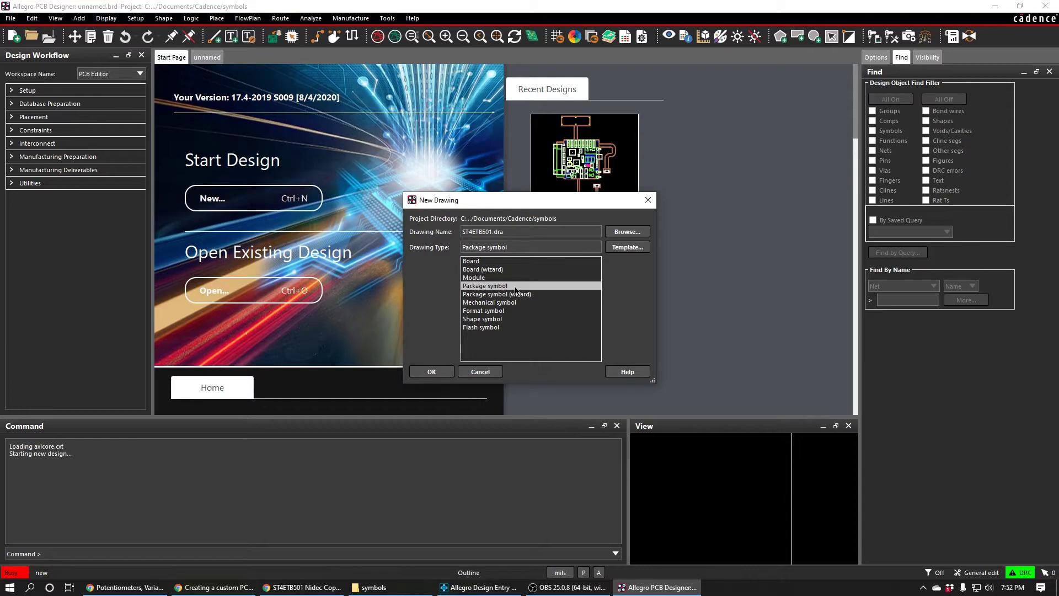
left_click(432, 371)
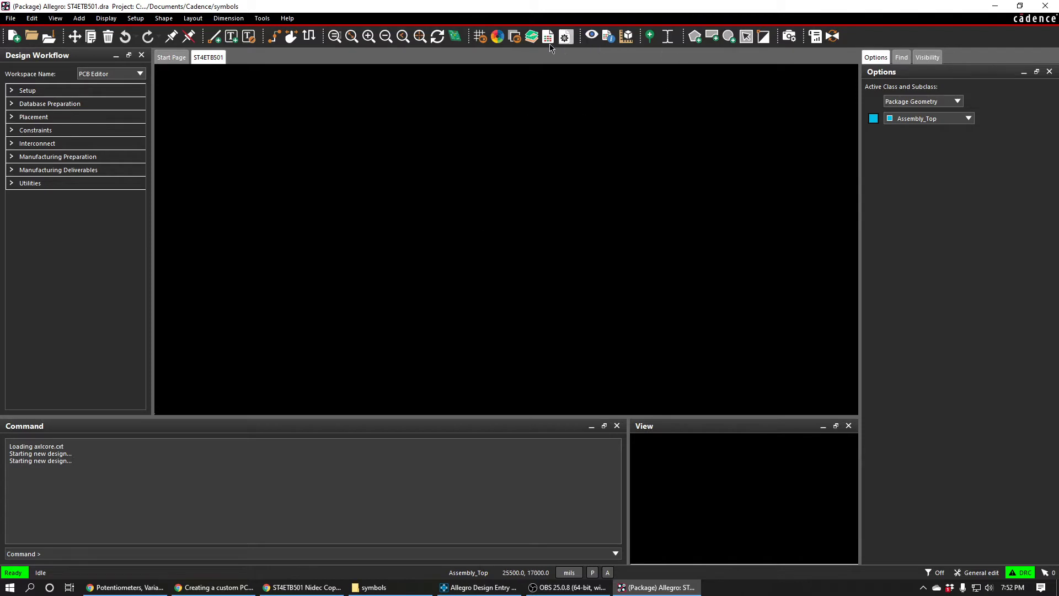
Turn on the dot grid and zoom and pan the blank canvas
left_click(480, 37)
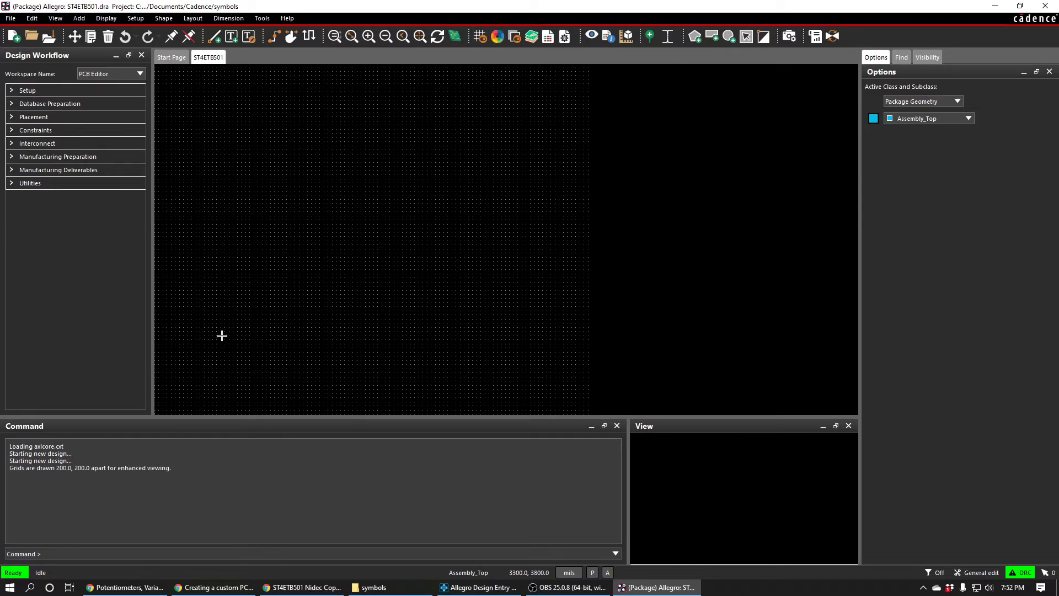
scroll(219, 339, "up", 3)
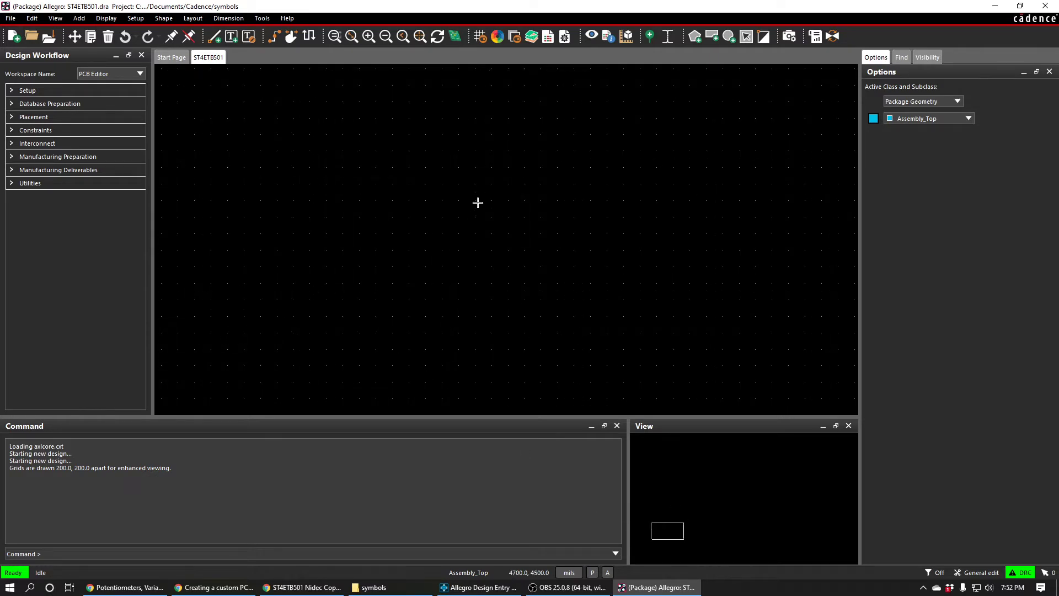
key("Left")
key("Left")
key("Left")
key("Left")
key("Down")
key("Down")
key("Down")
key("Down")
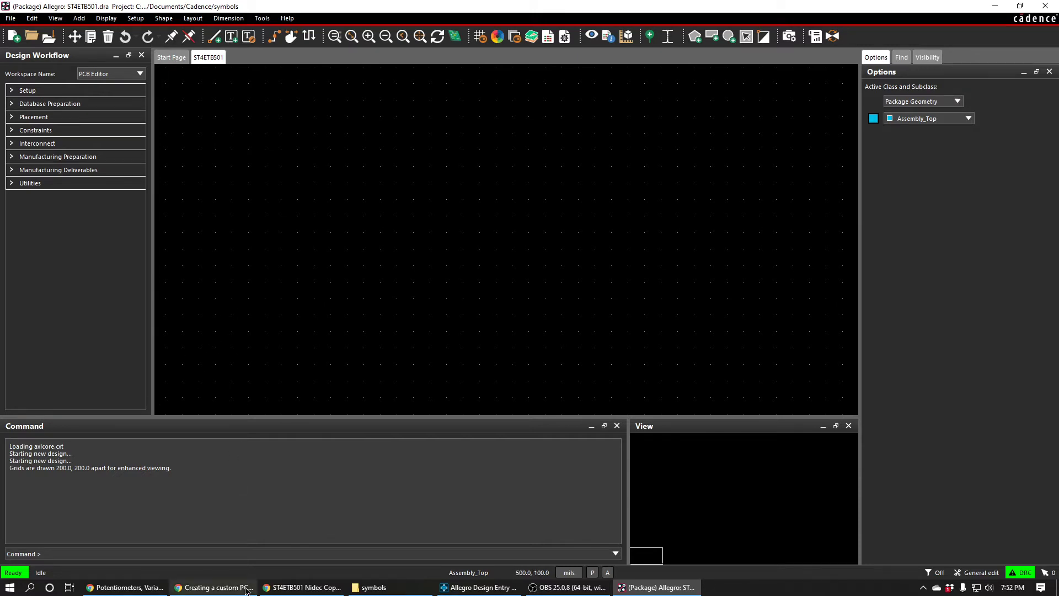
Check the datasheet's pad dimensions in Chrome, then return to the package editor
left_click(302, 587)
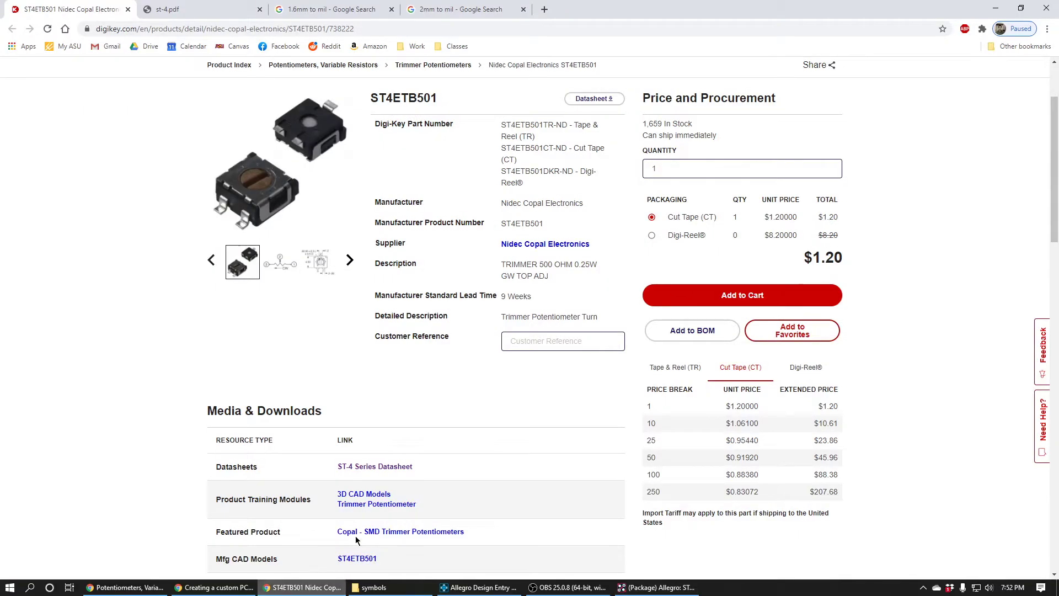
left_click(221, 10)
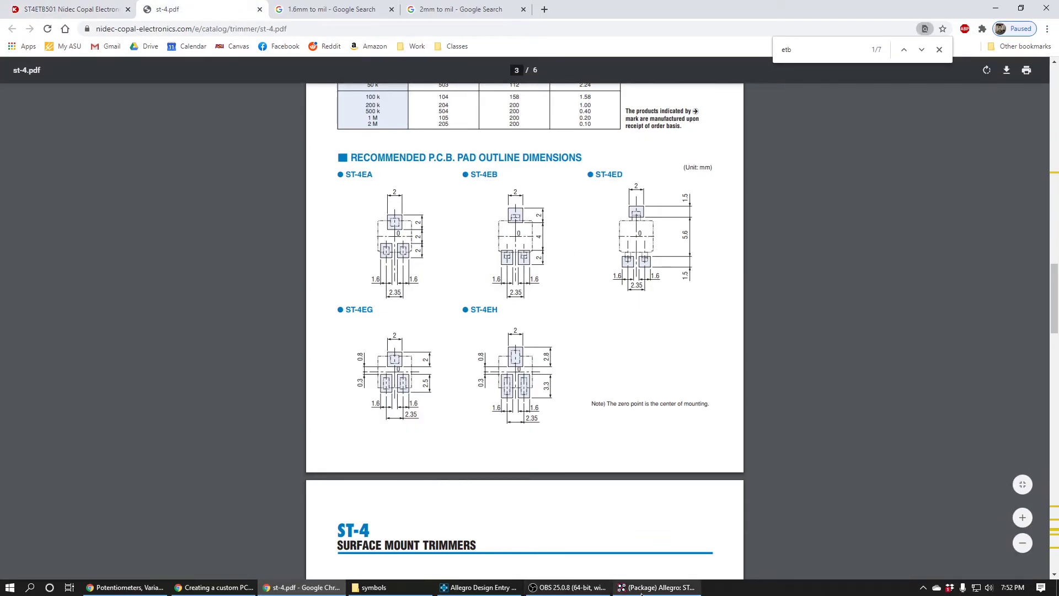
left_click(657, 587)
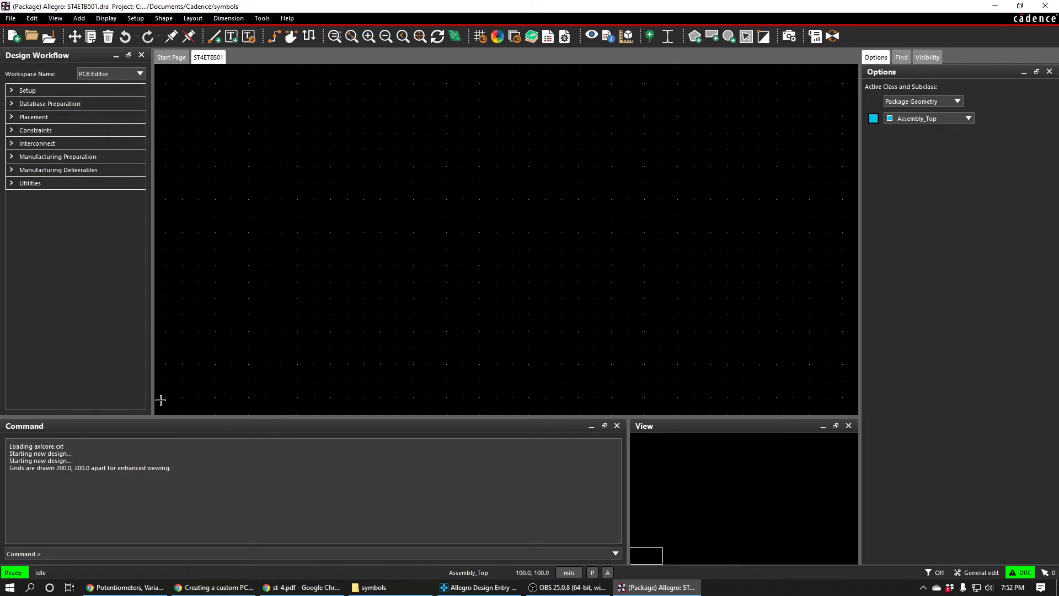
Move the drawing origin to the picked grid point and recentre the view on it
left_click(141, 21)
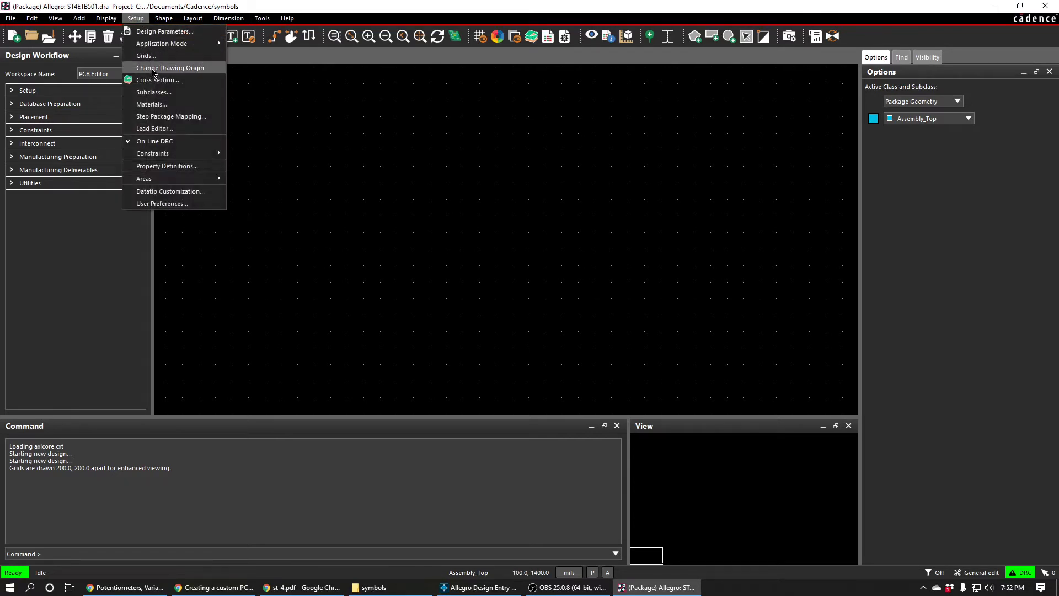
left_click(154, 68)
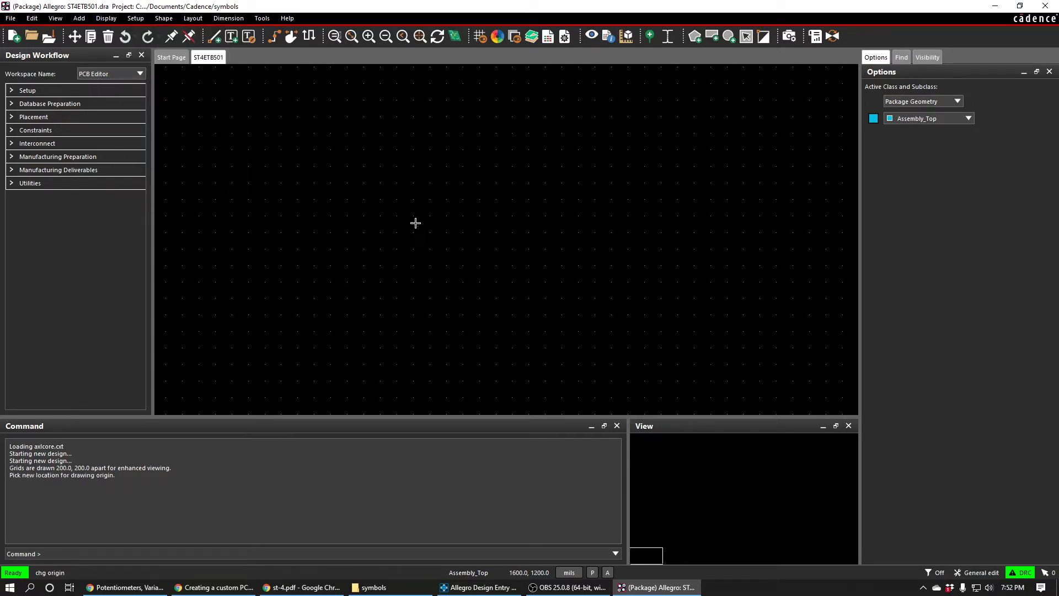
left_click(365, 216)
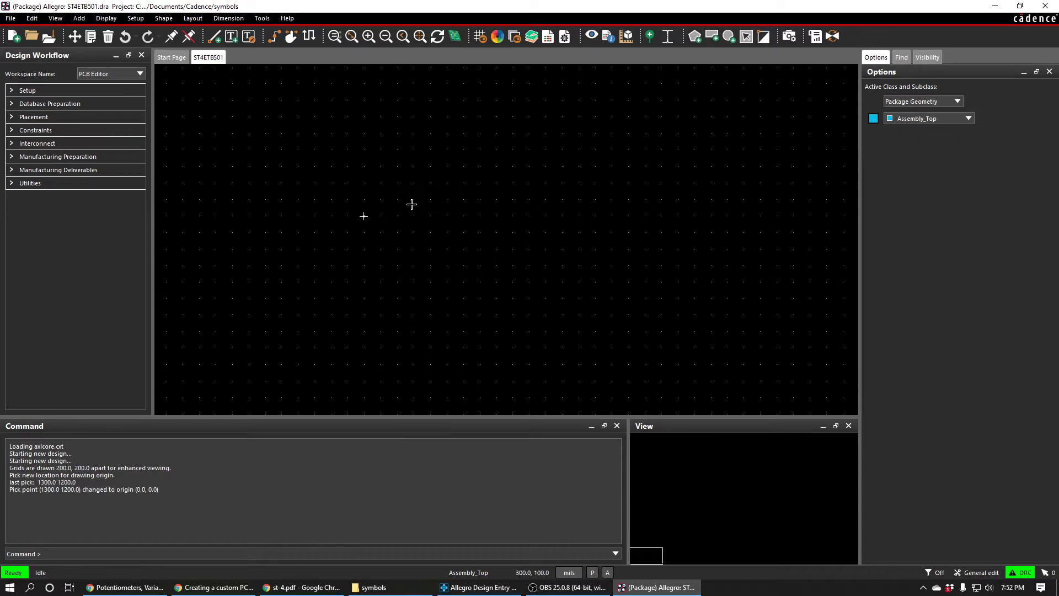
scroll(362, 218, "up", 2)
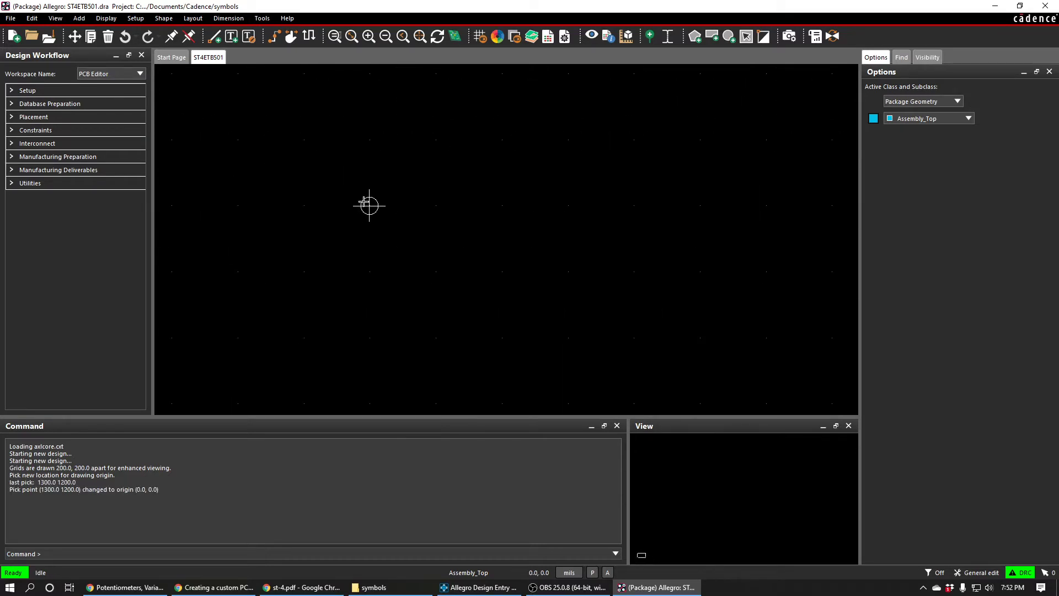
scroll(364, 199, "down", 3)
scroll(253, 307, "up", 1)
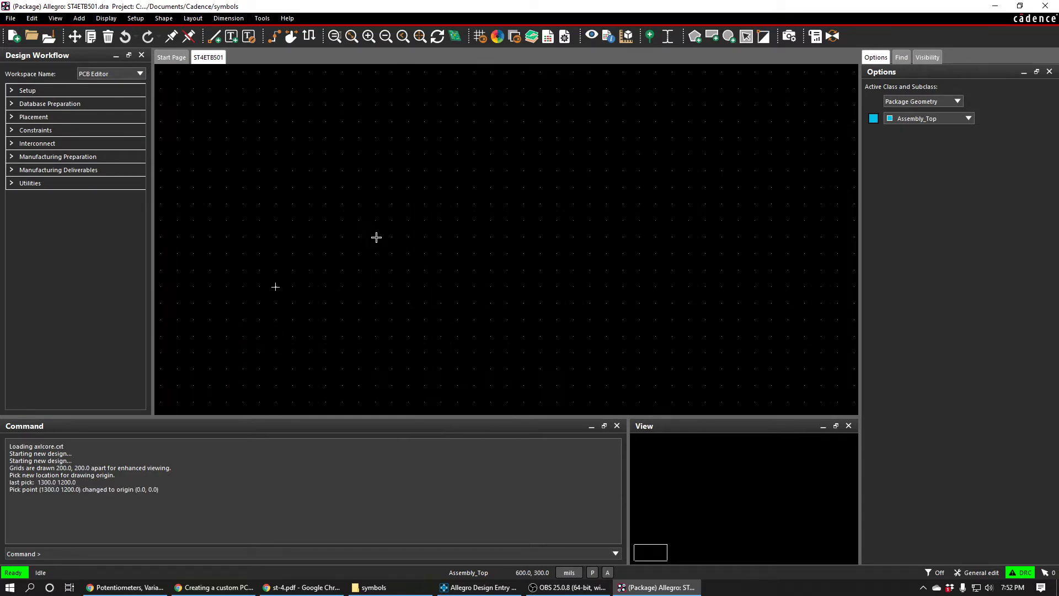
middle_click_drag(366, 244, 381, 210)
Confirm the 100-mil non-etch grid spacing in Setup > Grids
left_click(163, 18)
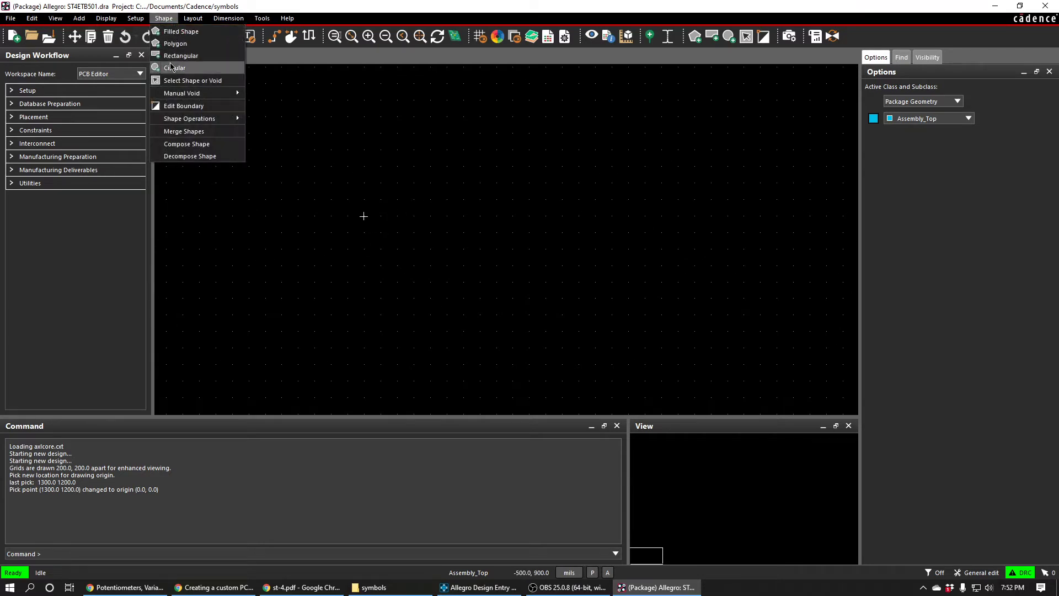
left_click(136, 18)
left_click(144, 56)
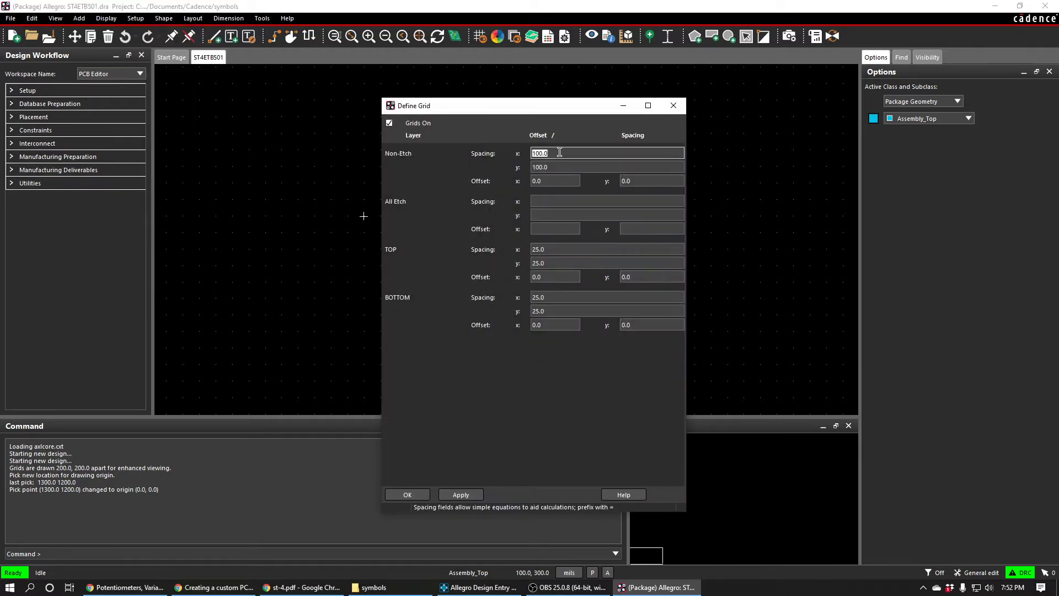
left_click(497, 182)
left_click(395, 493)
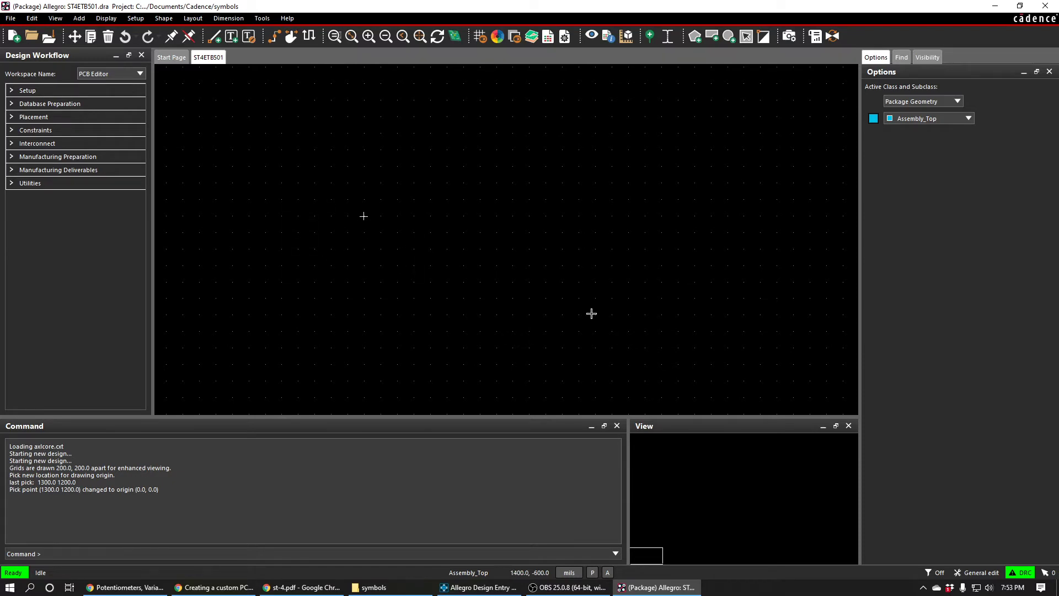
Check the design extents in the Design Parameter Editor via 'prmed'
type("prmed")
key("Return")
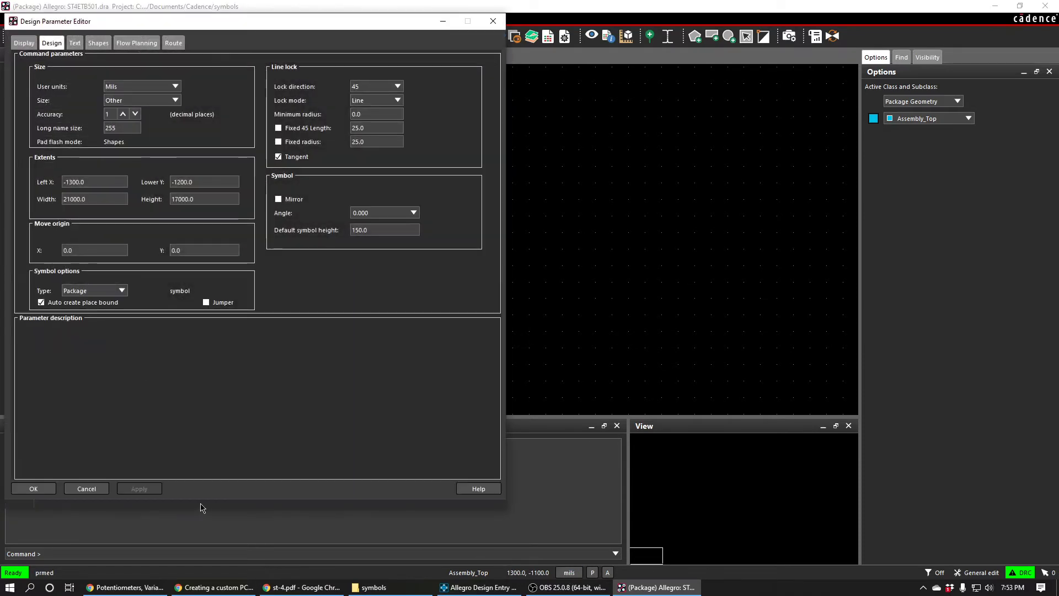
left_click(34, 489)
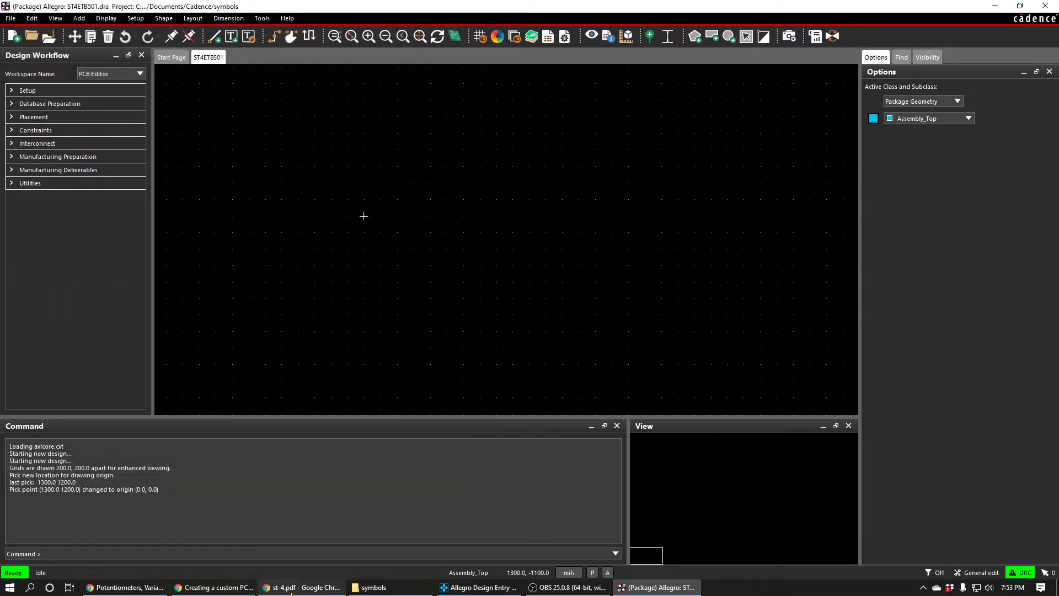
Compare the datasheet pads with 2 mm = 78.7402 mil and 1.6 mm = 62.9921 mil, then return to Allegro
left_click(302, 589)
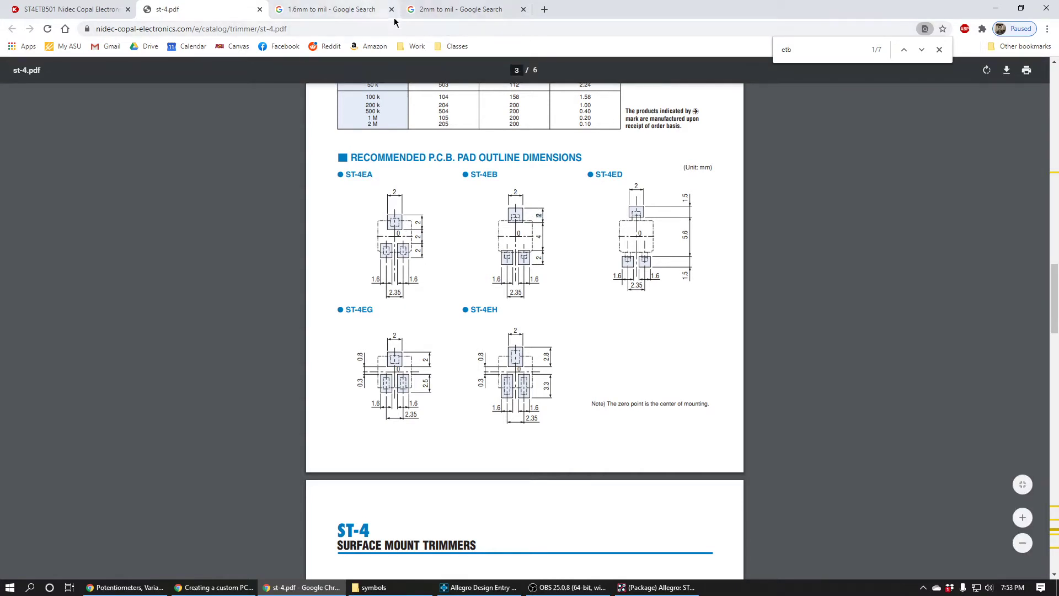
left_click(458, 9)
left_click_drag(217, 196, 292, 190)
left_click(213, 6)
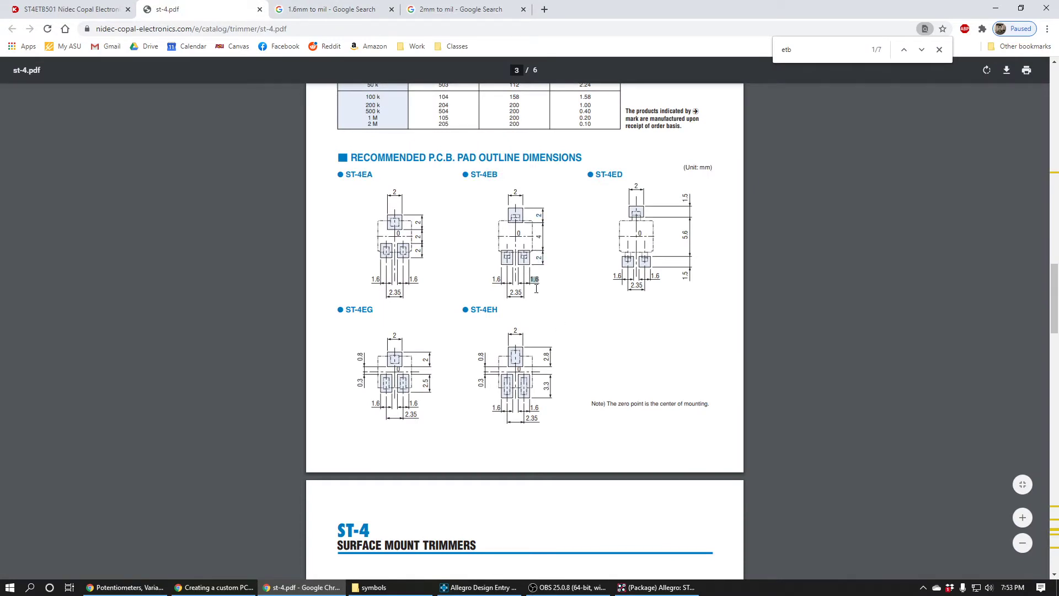
left_click(477, 8)
left_click(301, 6)
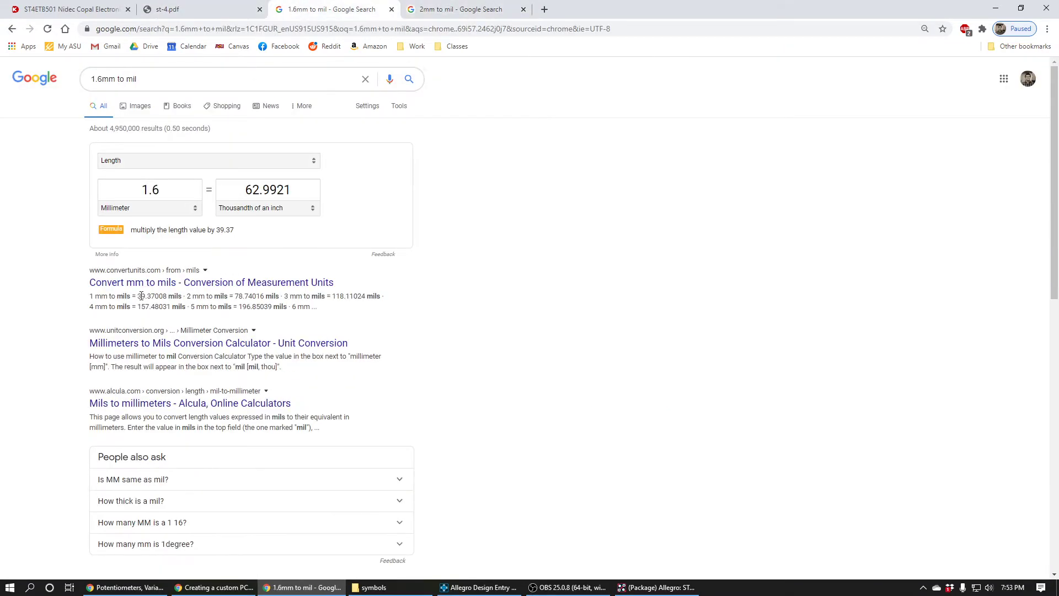
left_click(213, 8)
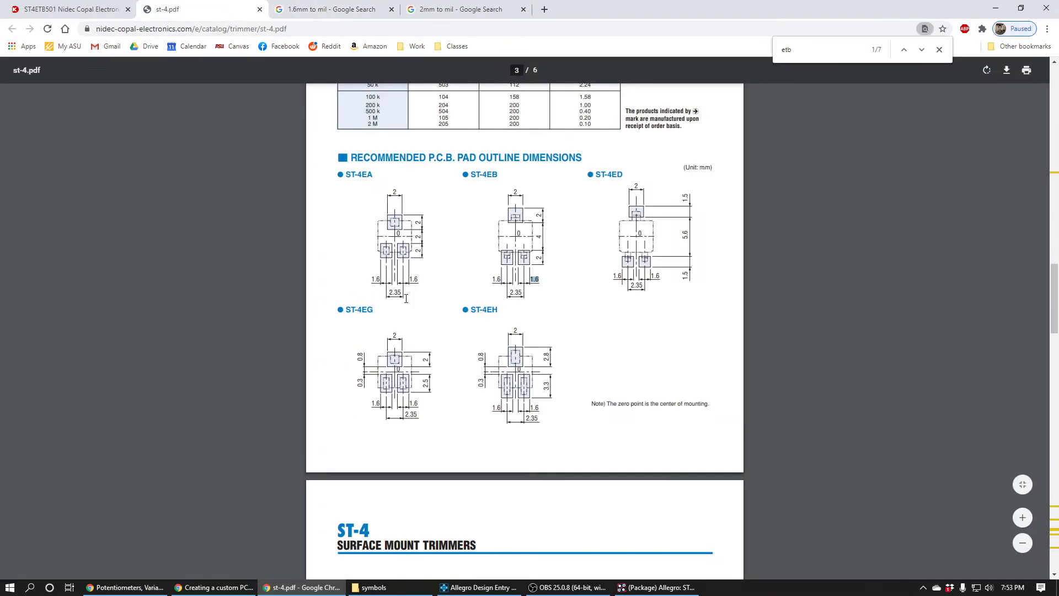
left_click(625, 589)
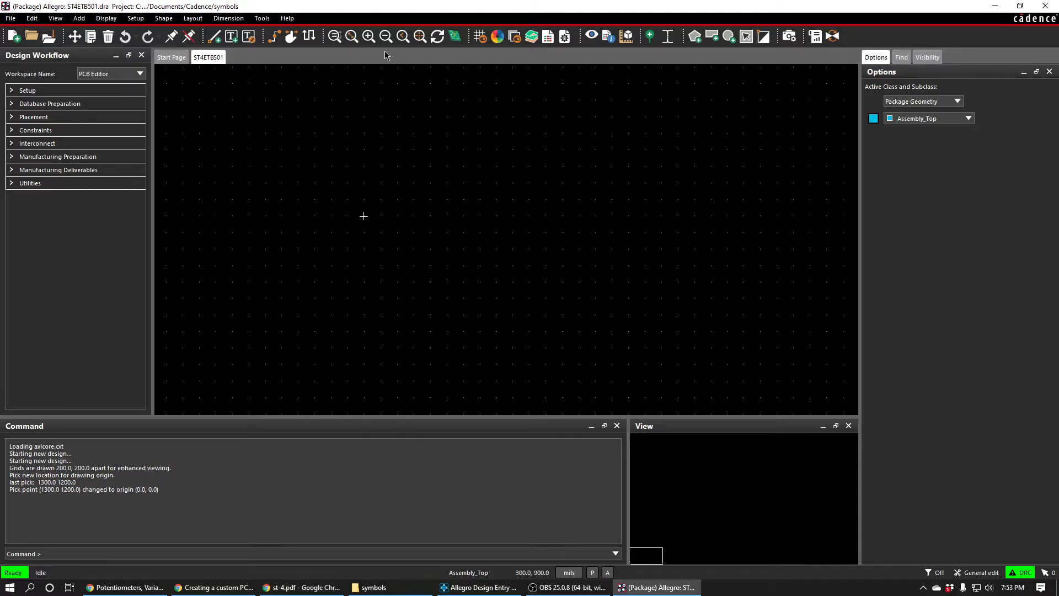
Start Layout > Pins and browse the padstack library, cancelling without choosing one
left_click(193, 18)
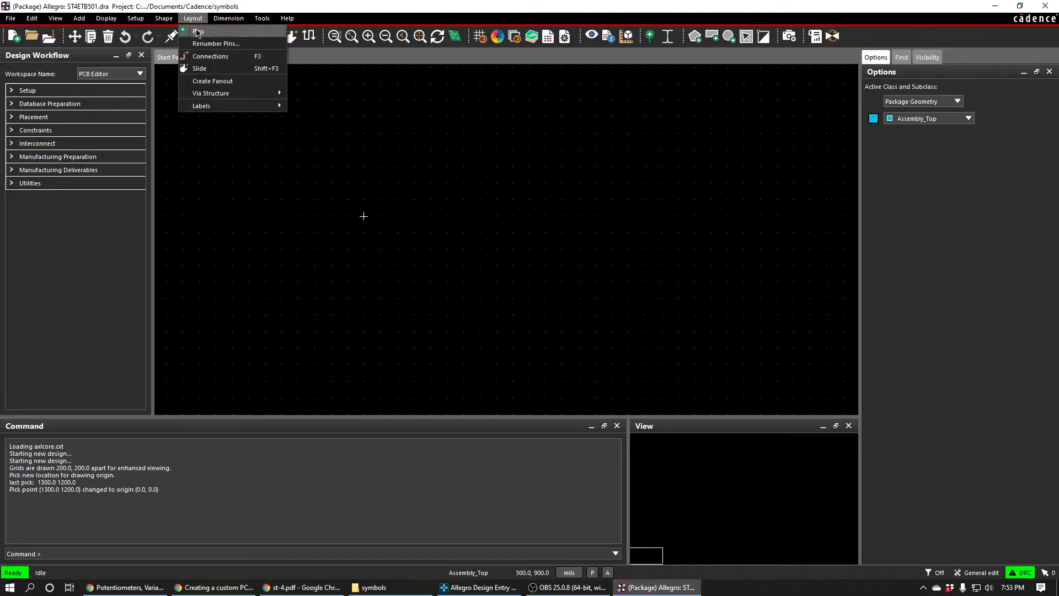
left_click(198, 32)
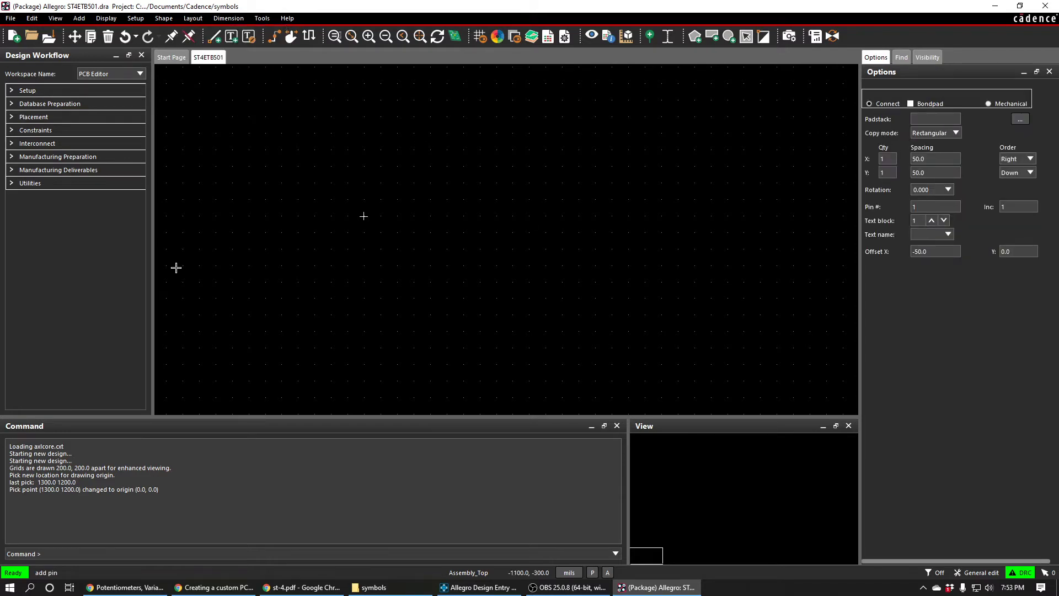
left_click(1020, 119)
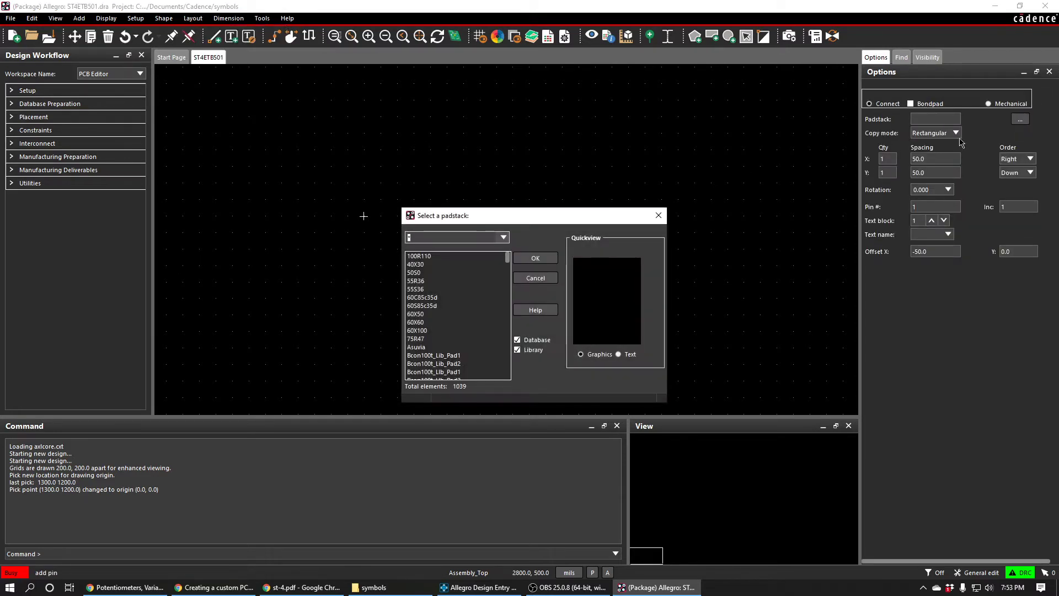
scroll(466, 292, "down", 15)
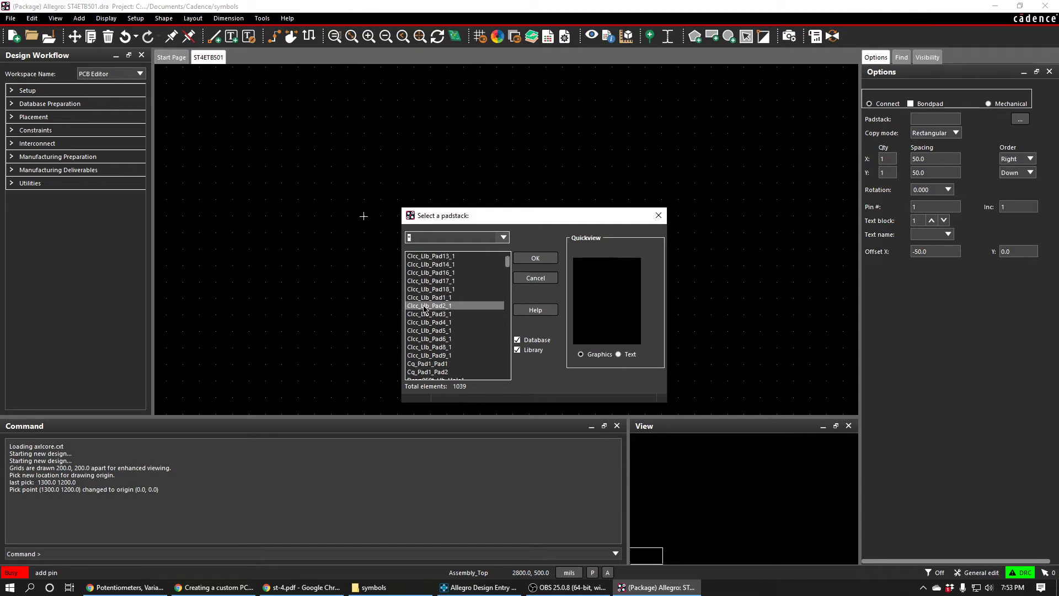
scroll(465, 298, "down", 20)
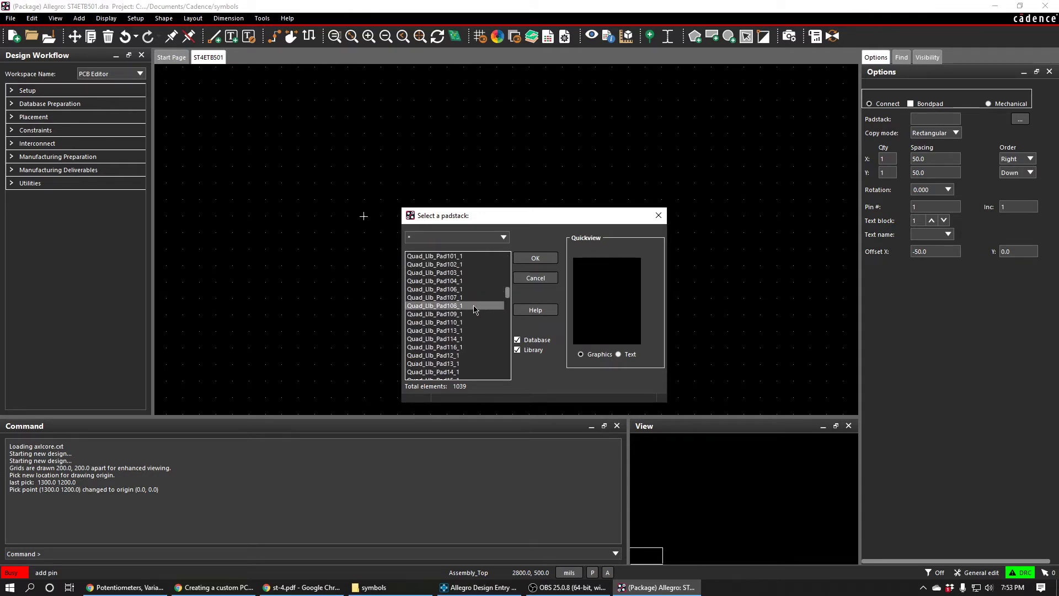
scroll(462, 304, "down", 10)
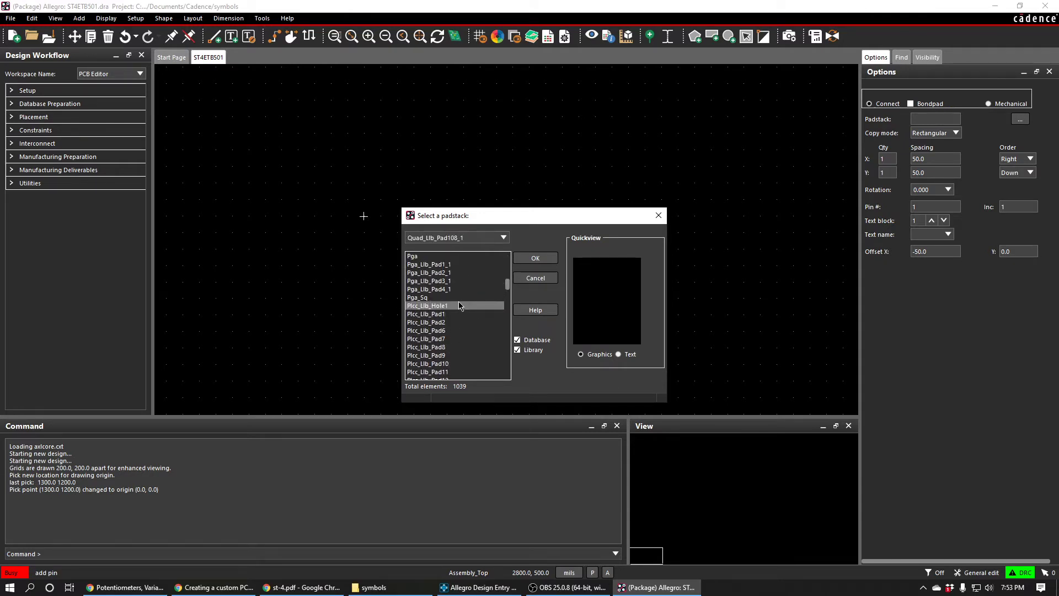
left_click(455, 297)
scroll(455, 300, "up", 4)
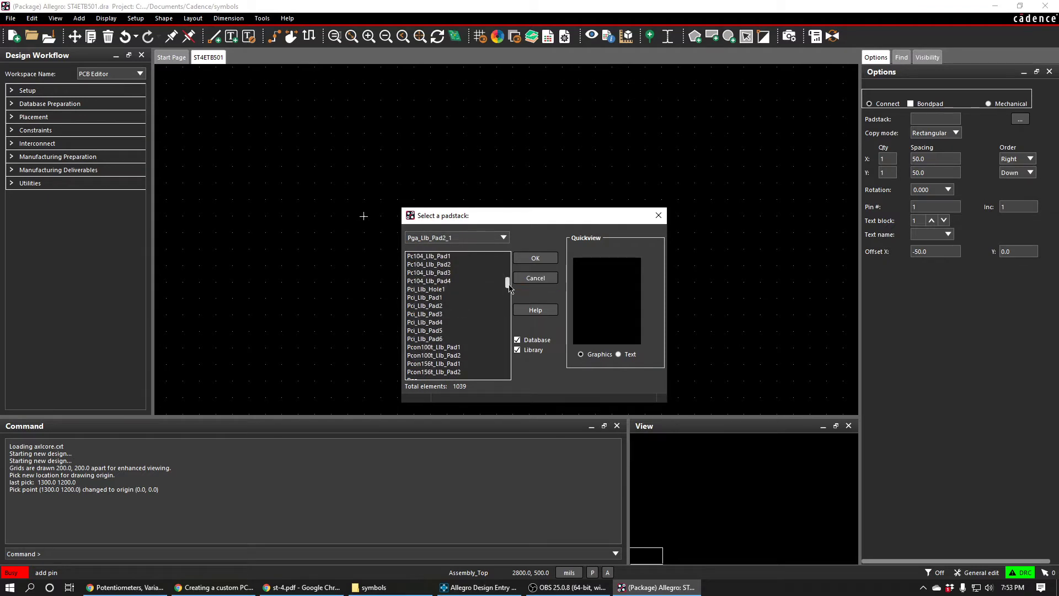
left_click(533, 281)
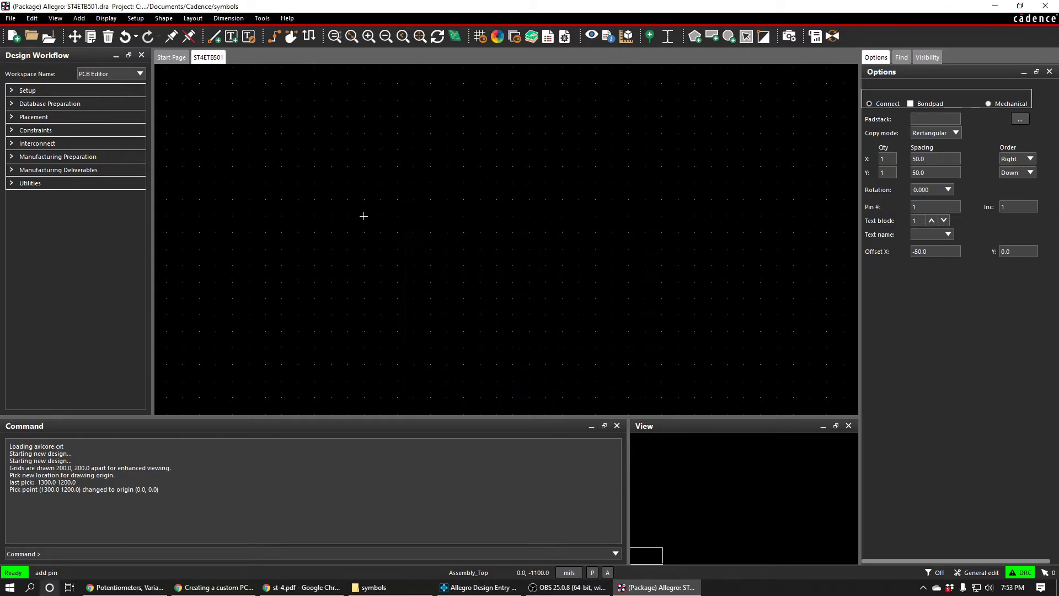
Launch the Padstack Editor from the Cadence PCB Utilities group
left_click(11, 587)
scroll(89, 451, "down", 5)
left_click(99, 432)
scroll(96, 469, "down", 2)
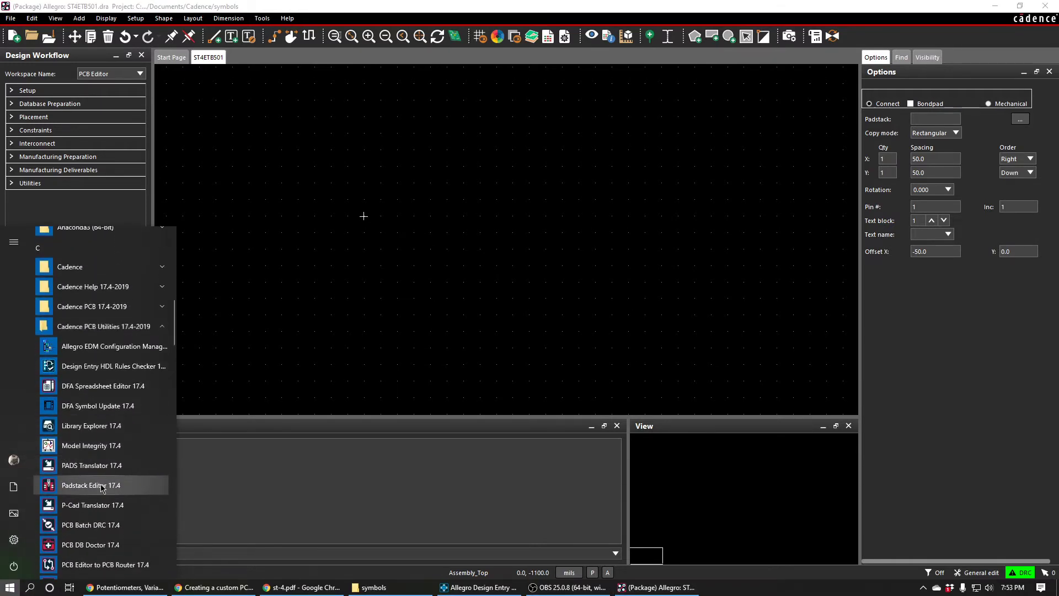
left_click(91, 486)
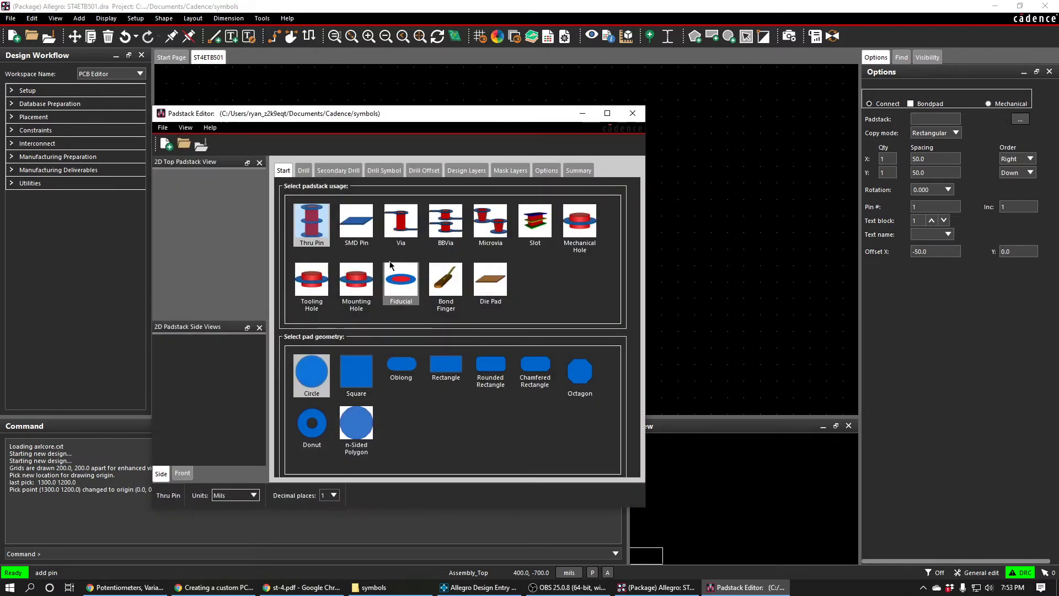
Start a new padstack saved in the symbols folder
left_click(166, 144)
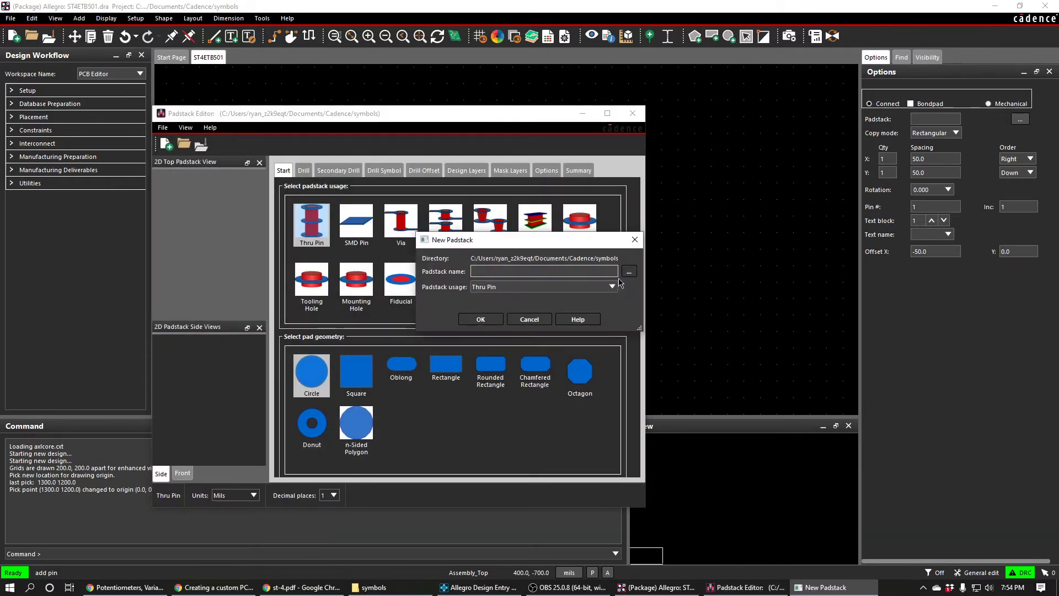
left_click(628, 271)
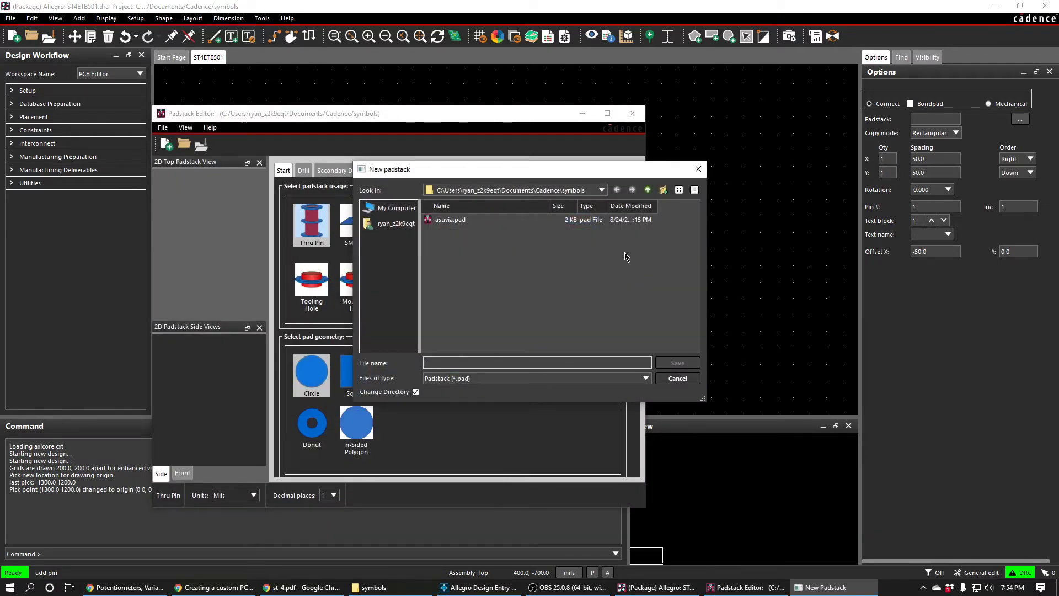
left_click(601, 190)
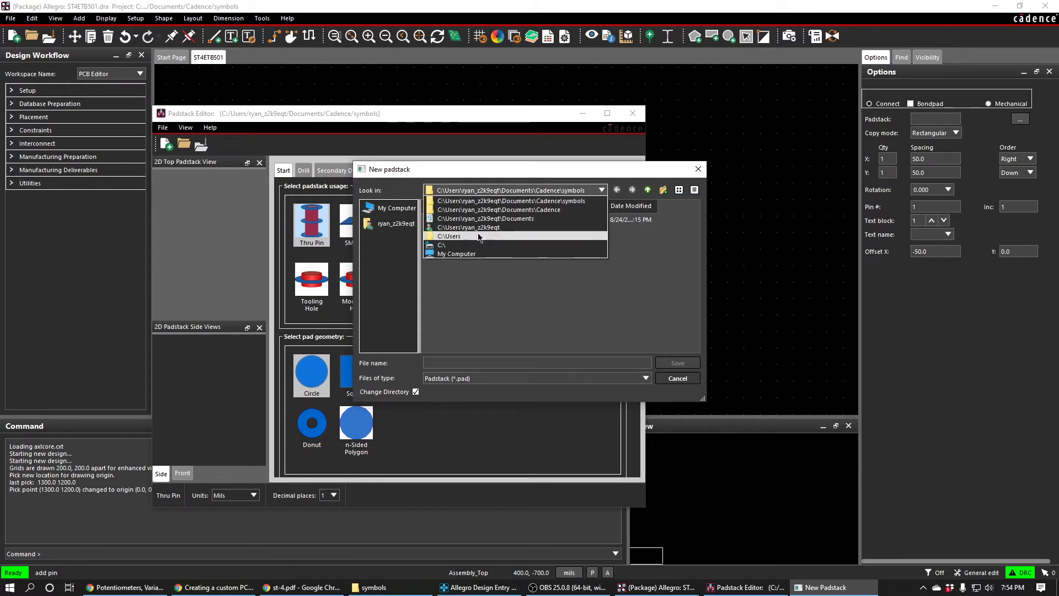
left_click(478, 201)
left_click(480, 358)
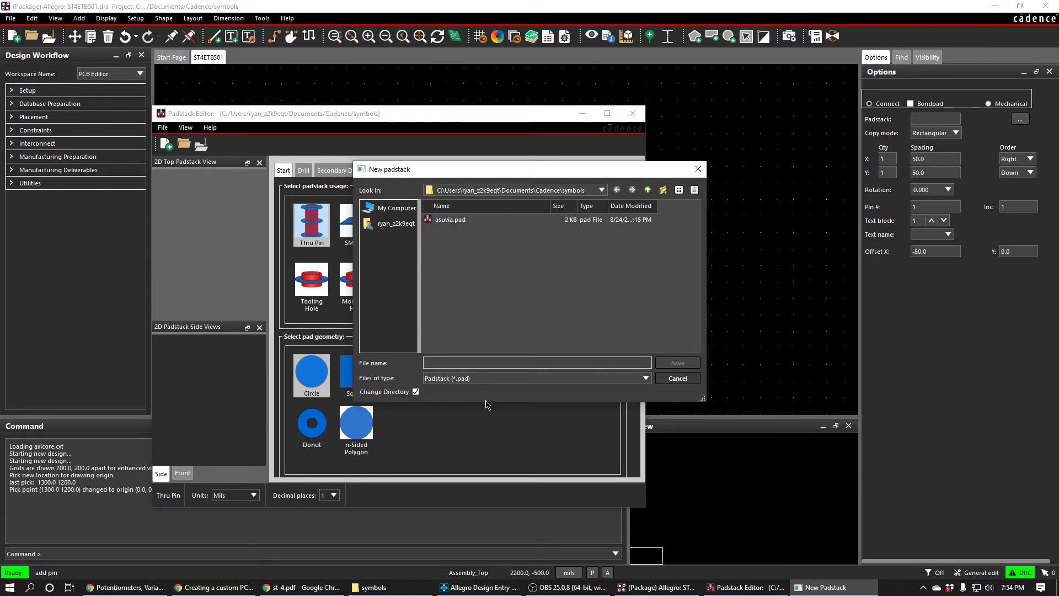
type("_")
Recheck the 2 mm to mil conversion and the datasheet pad dimensions
left_click(303, 587)
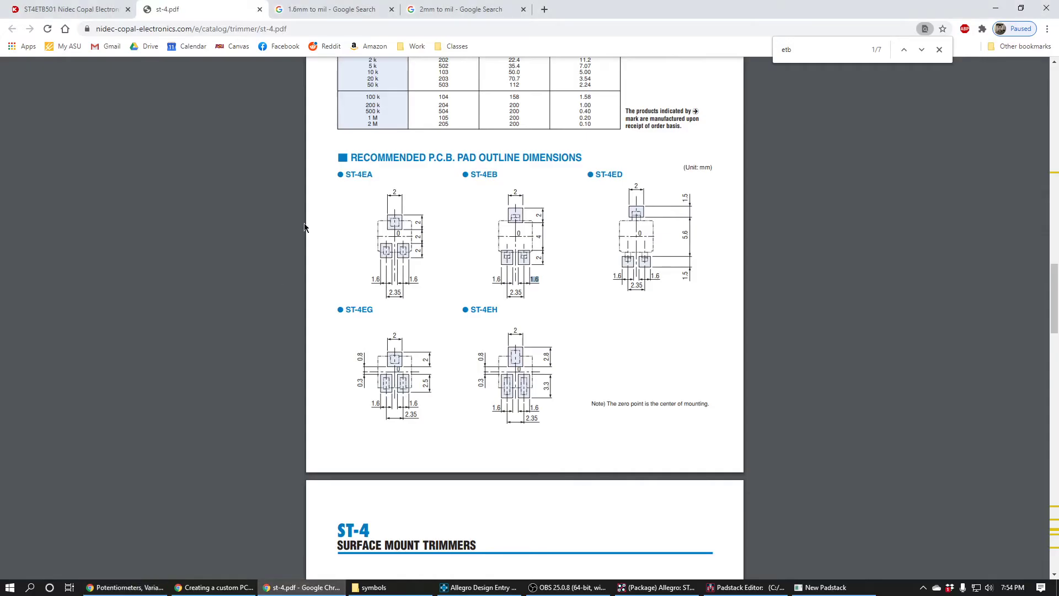
left_click(448, 9)
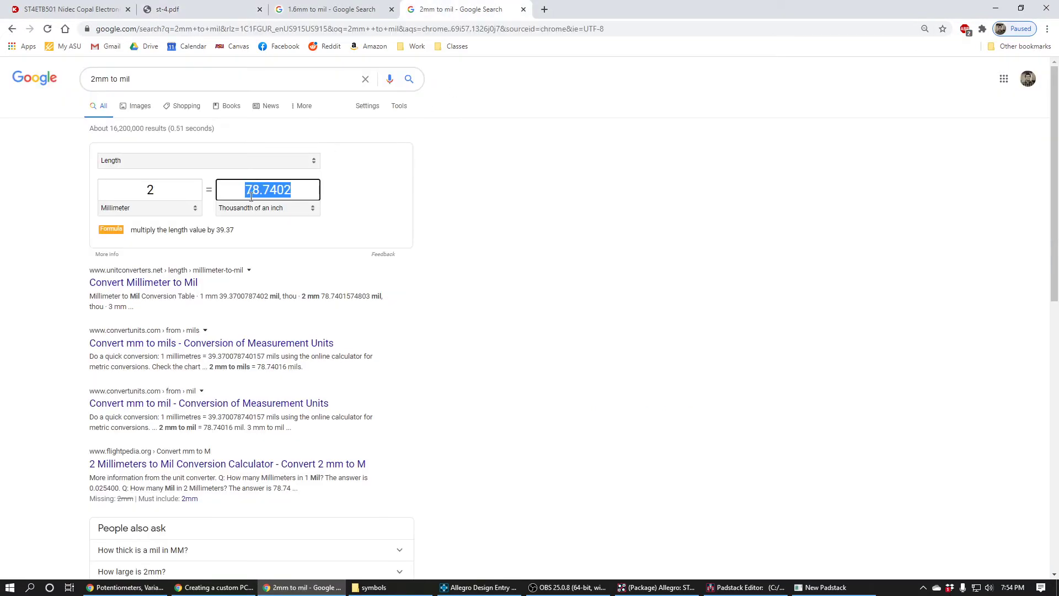
left_click(166, 9)
key("alt+Tab")
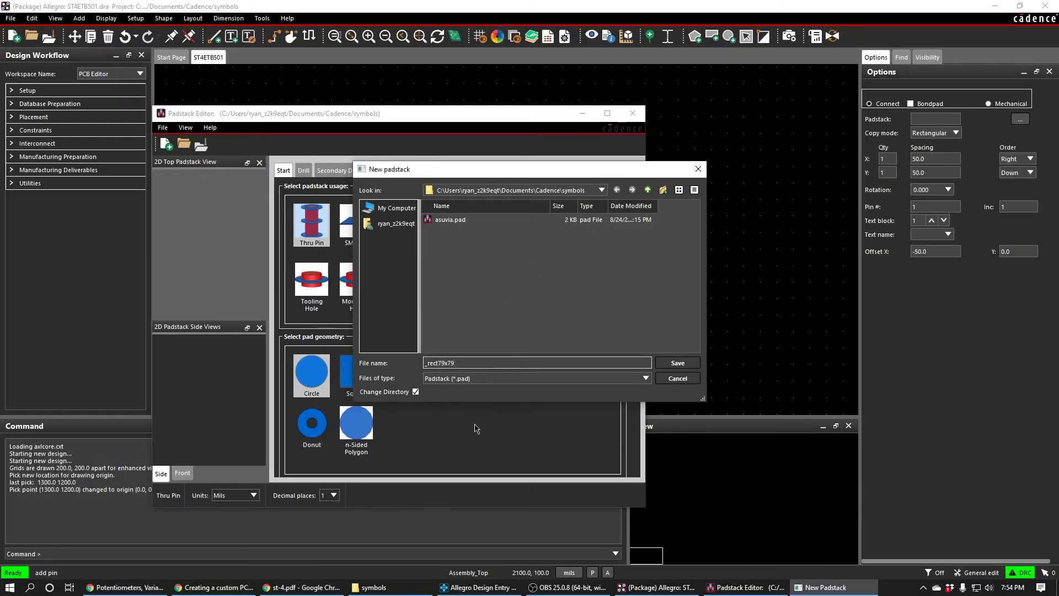
Name the padstack _rect_79x79 with SMD Pin usage and create it
left_click(438, 362)
type("_")
left_click(677, 362)
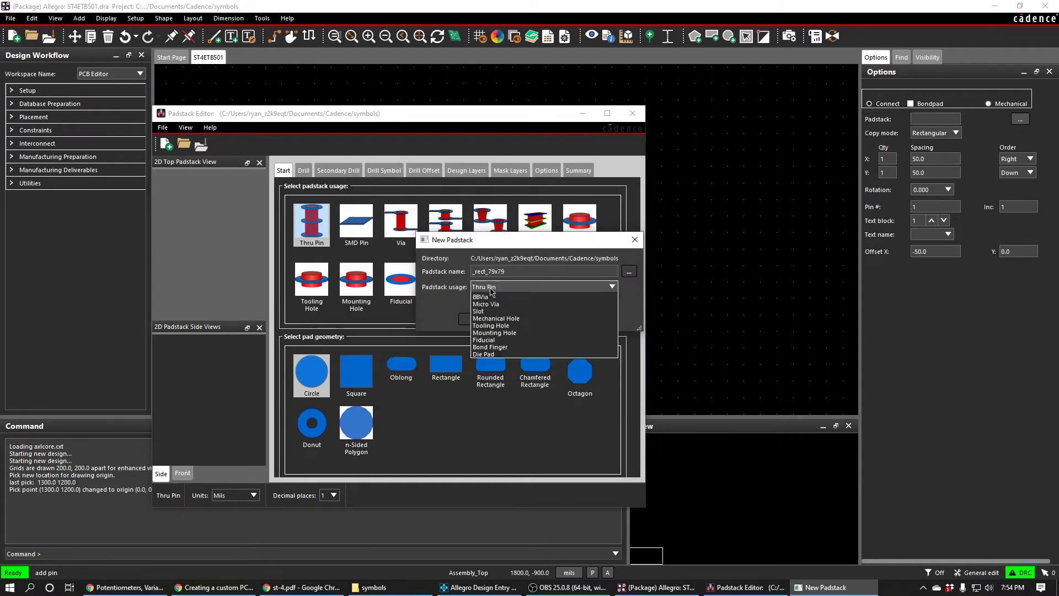
left_click(490, 288)
left_click(491, 305)
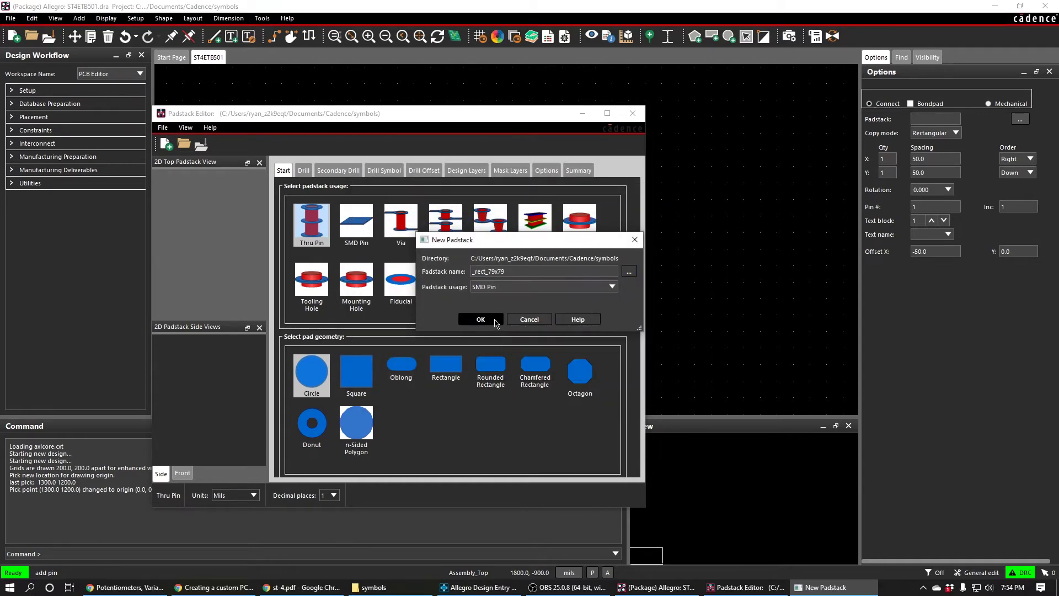
left_click(481, 320)
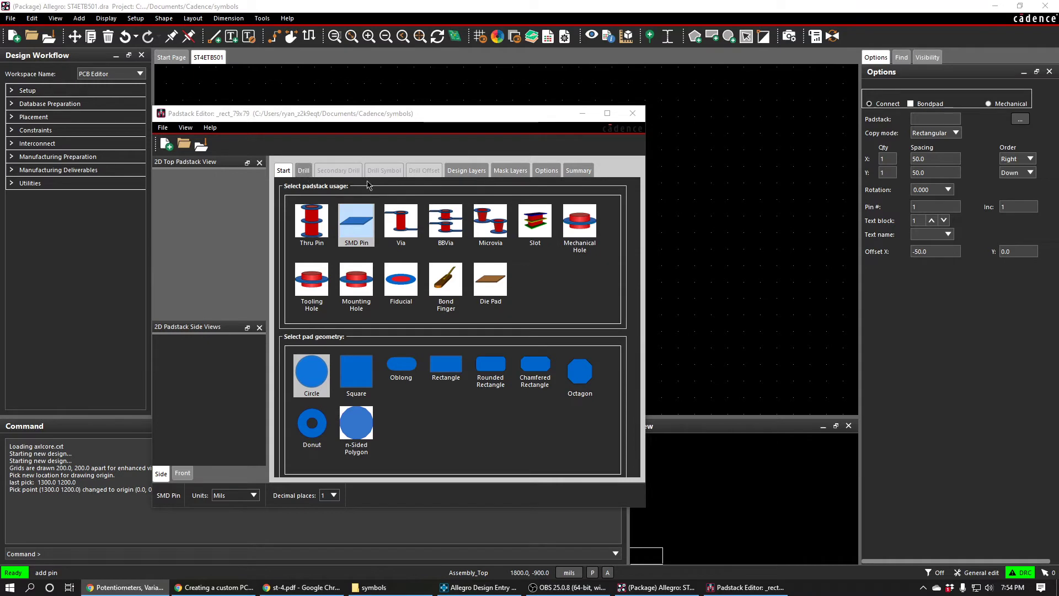
Make the BEGIN LAYER regular pad a 79-mil square
left_click(304, 171)
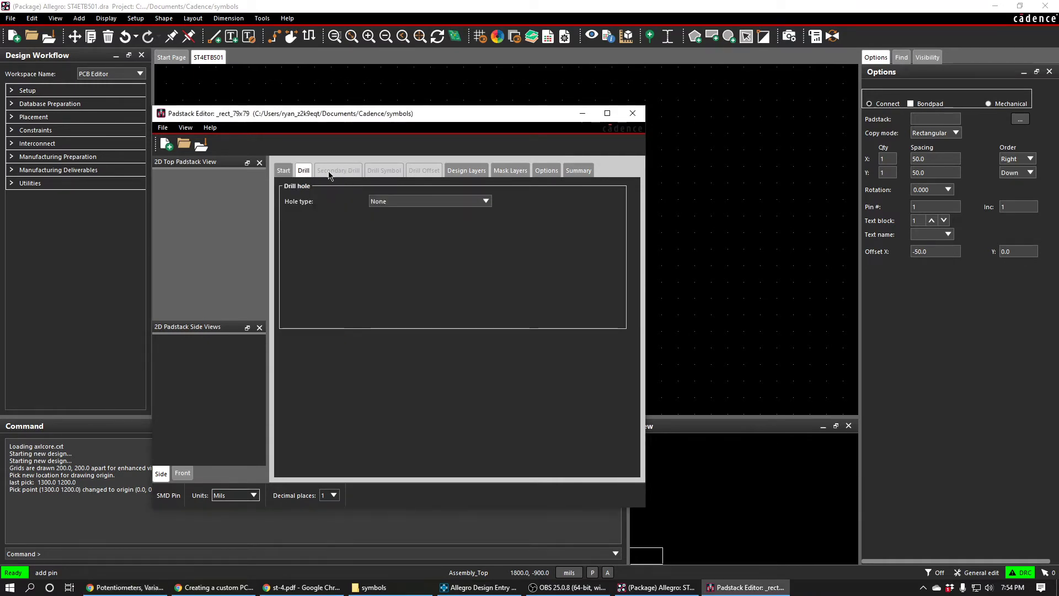
left_click(456, 172)
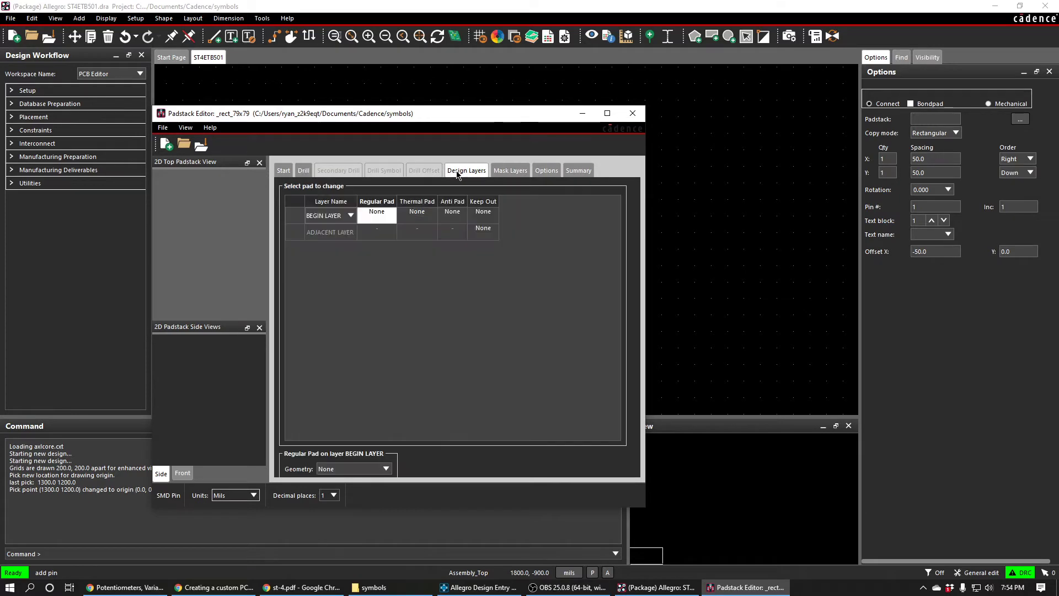
left_click(367, 216)
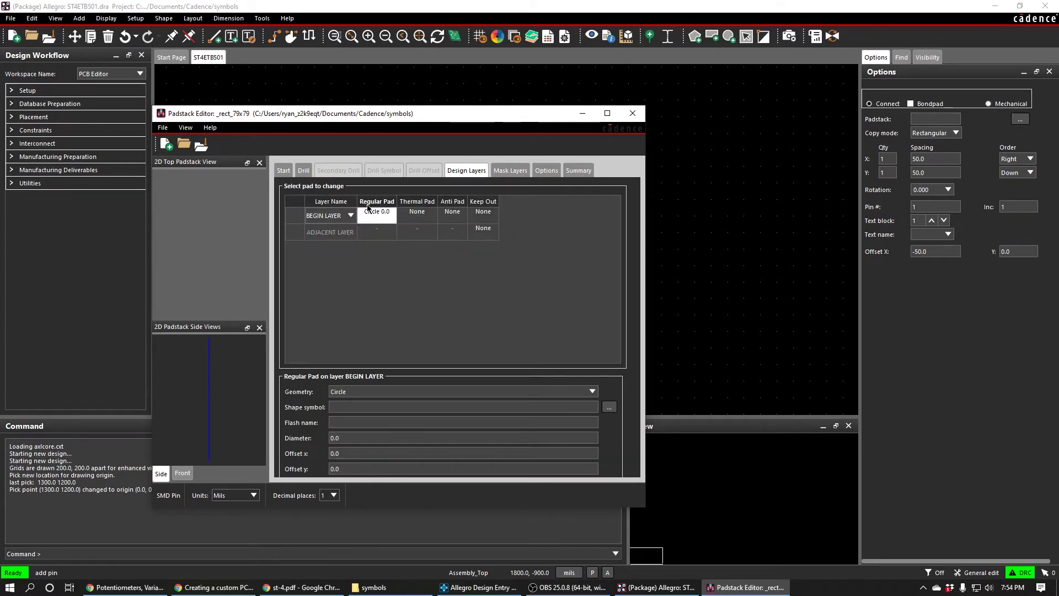
left_click(351, 392)
left_click(353, 414)
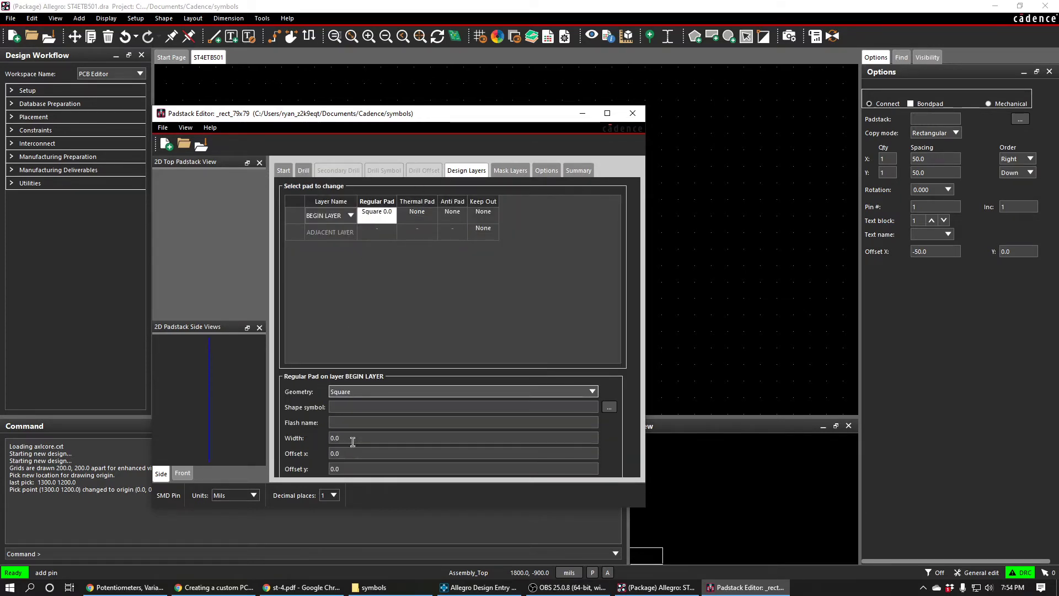
left_click_drag(353, 439, 280, 429)
type("79")
key("Tab")
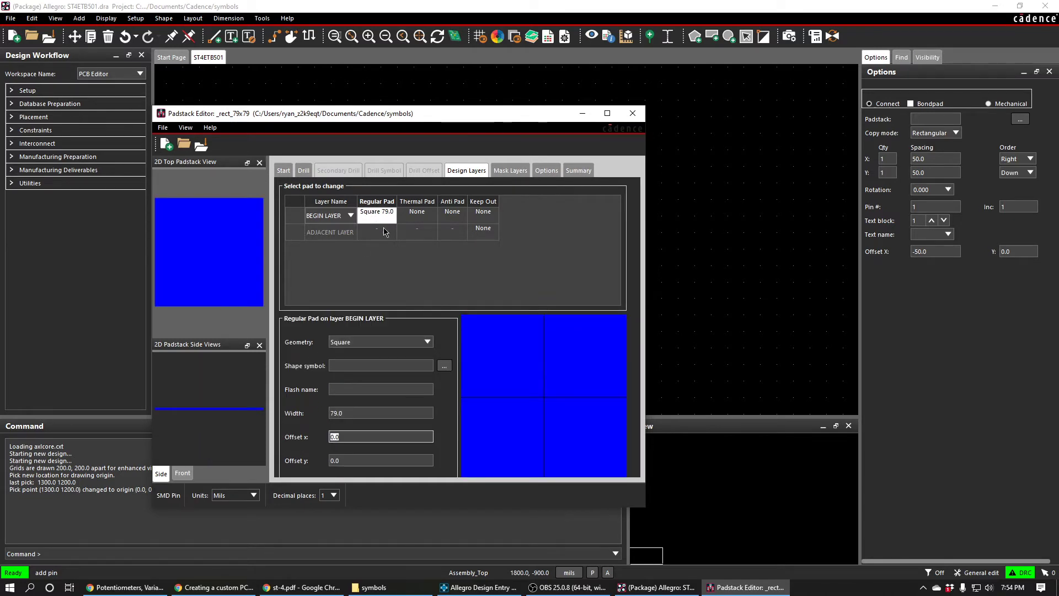
Make the SOLDERMASK_TOP pad square and save _rect_79x79
left_click(510, 171)
scroll(355, 468, "down", 1)
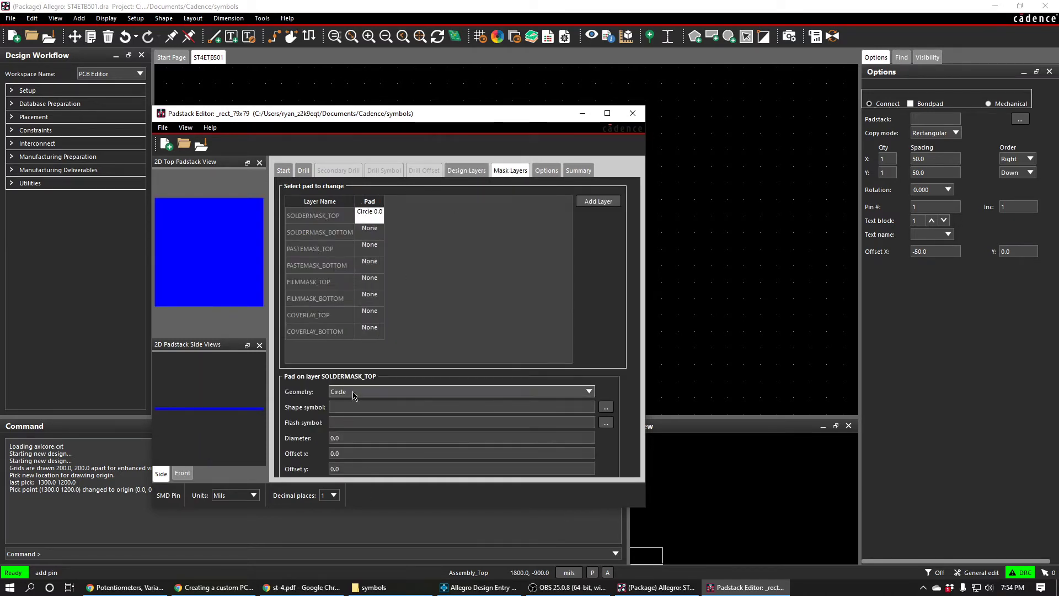
left_click(461, 391)
left_click(353, 404)
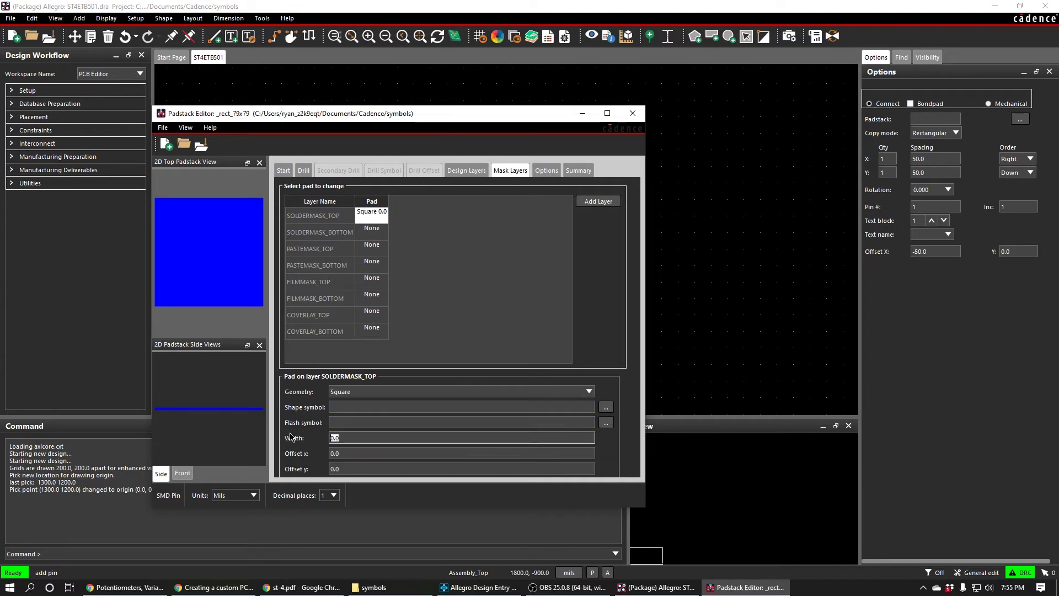
left_click(163, 127)
left_click(168, 206)
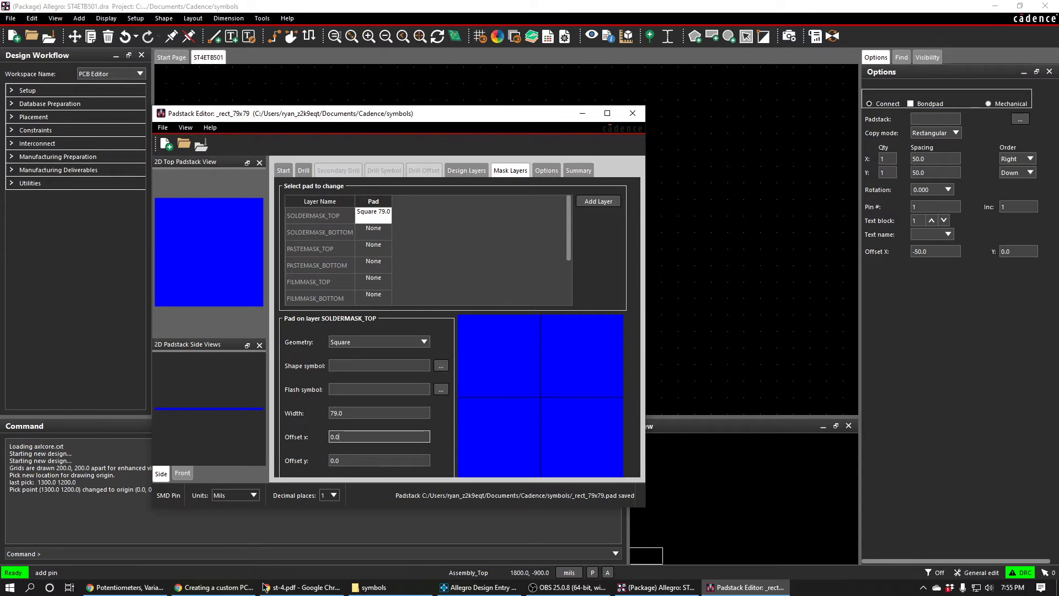
Confirm 1.6 mm equals 62.9921 mil in Chrome, then return to the Padstack Editor
left_click(302, 587)
left_click(435, 10)
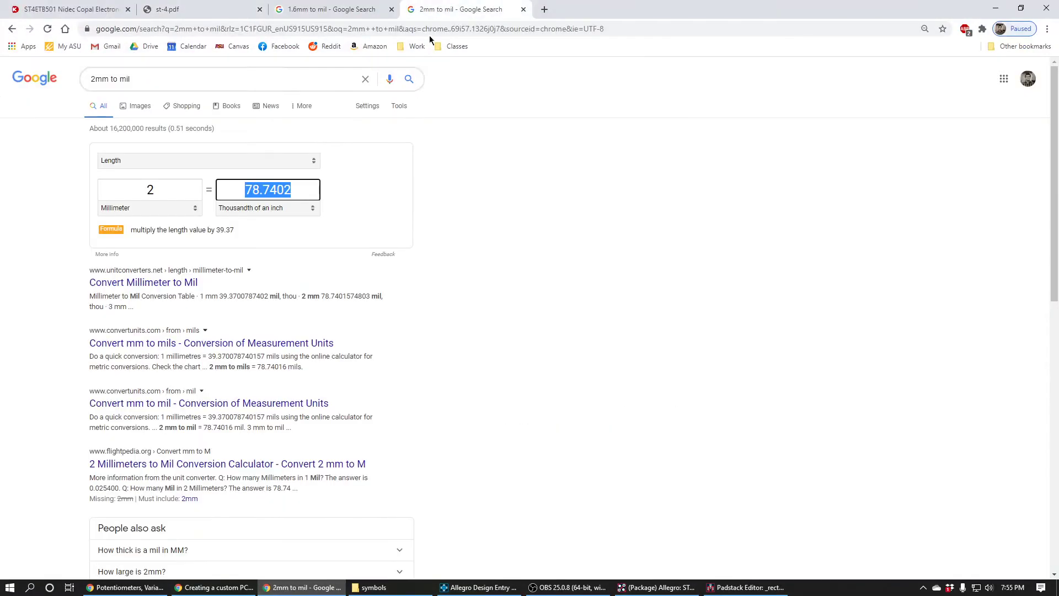
key("ctrl+shift+Tab")
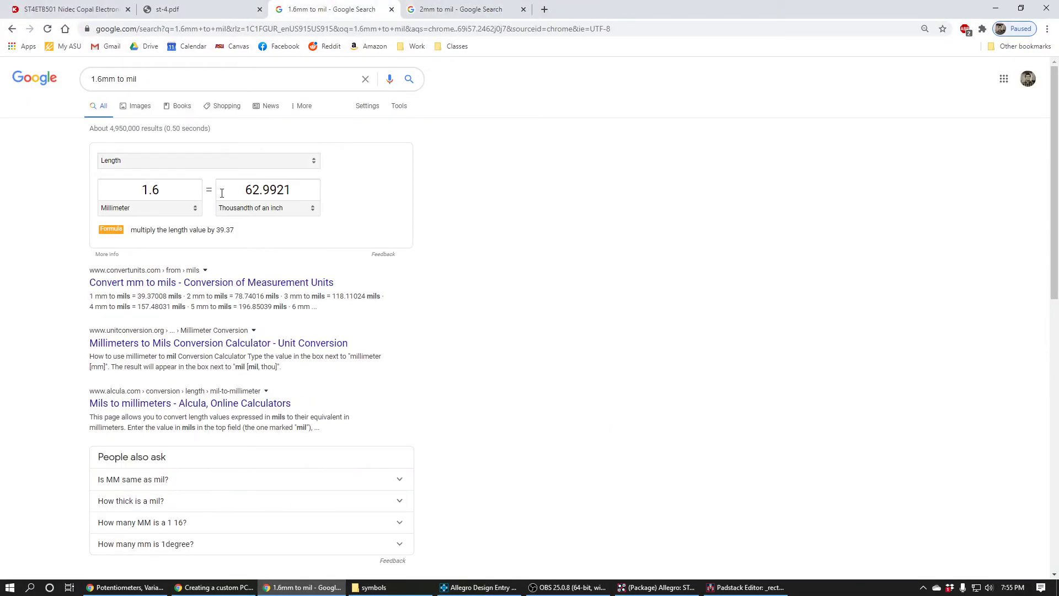
left_click_drag(253, 188, 309, 190)
left_click(456, 9)
left_click(331, 9)
key("alt+Tab")
left_click(996, 8)
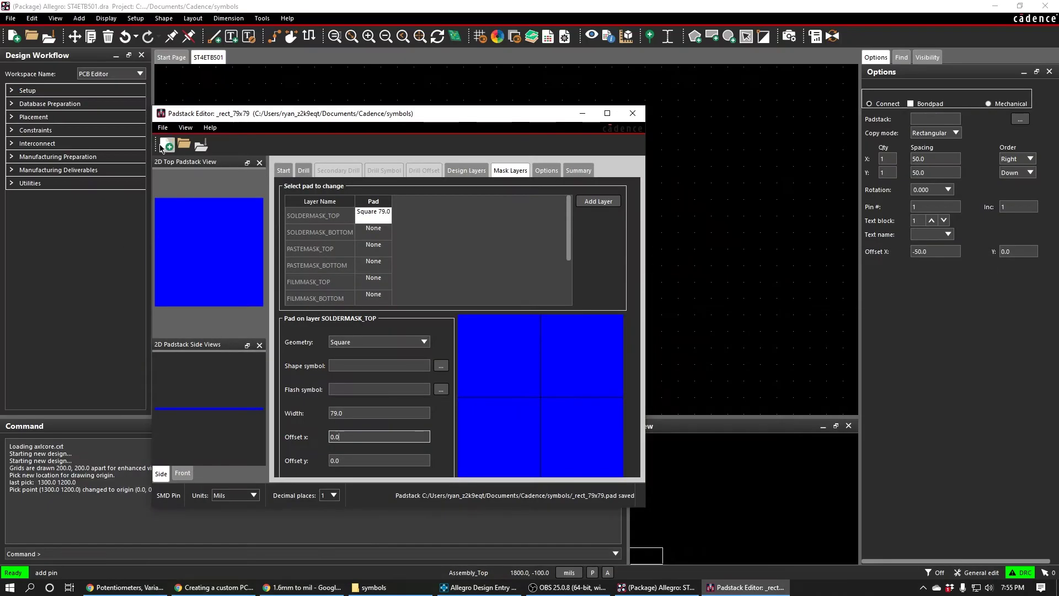
Create a new SMD padstack named _rect_79x63
left_click(166, 144)
left_click(457, 219)
left_click(457, 362)
key("BackSpace")
key("BackSpace")
type("63")
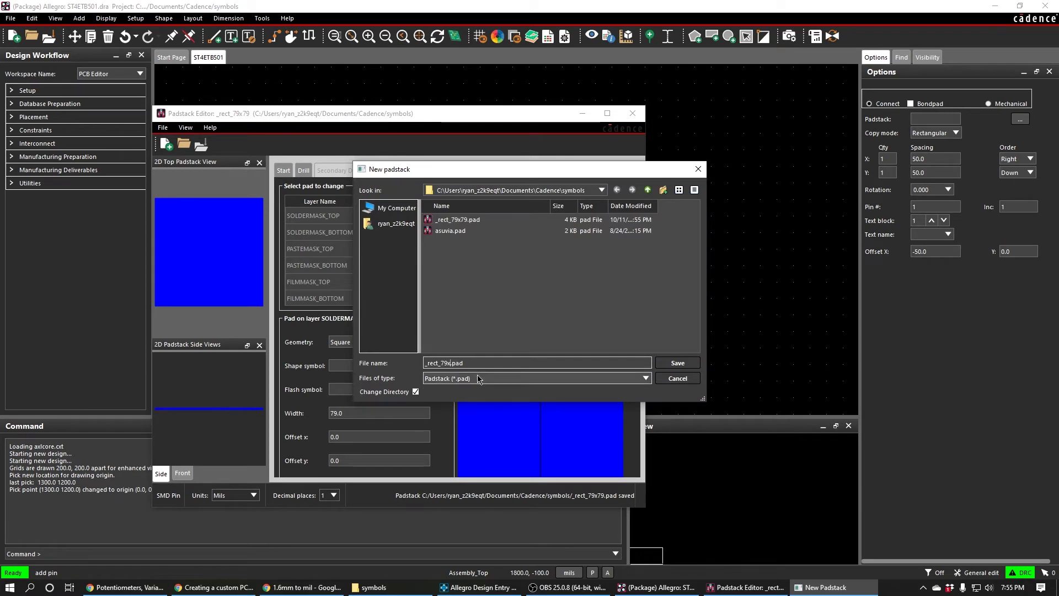
key("Return")
left_click(475, 323)
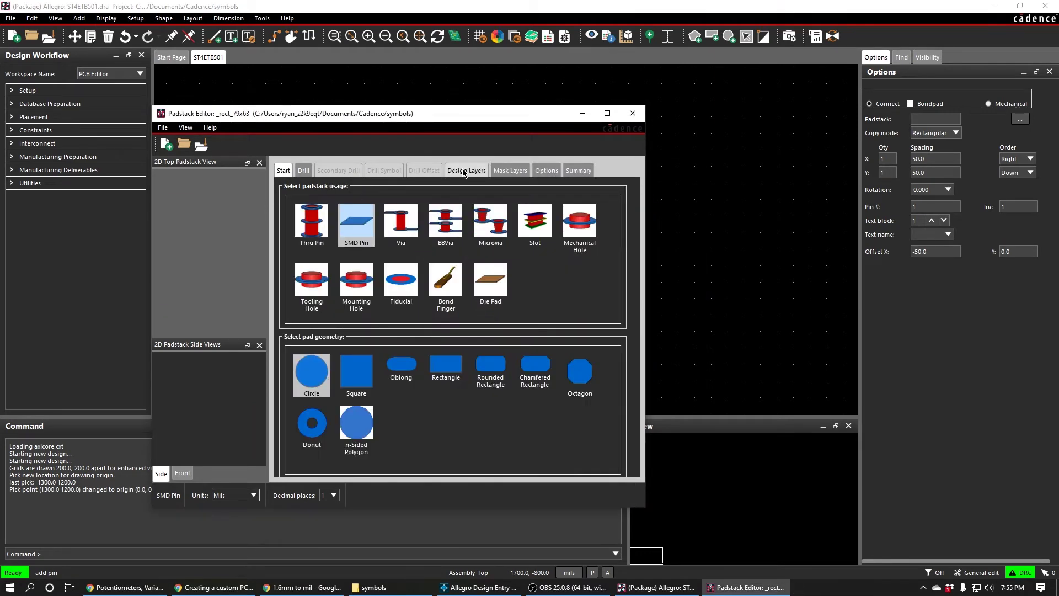
Set the BEGIN LAYER regular pad to 79 by 63 mils
left_click(466, 170)
left_click(347, 398)
type("79")
key("Tab")
type("63")
Make the SOLDERMASK_TOP pad a 79x63 rectangle and save _rect_79x63
key("Tab")
left_click(510, 170)
left_click(353, 468)
left_click(349, 506)
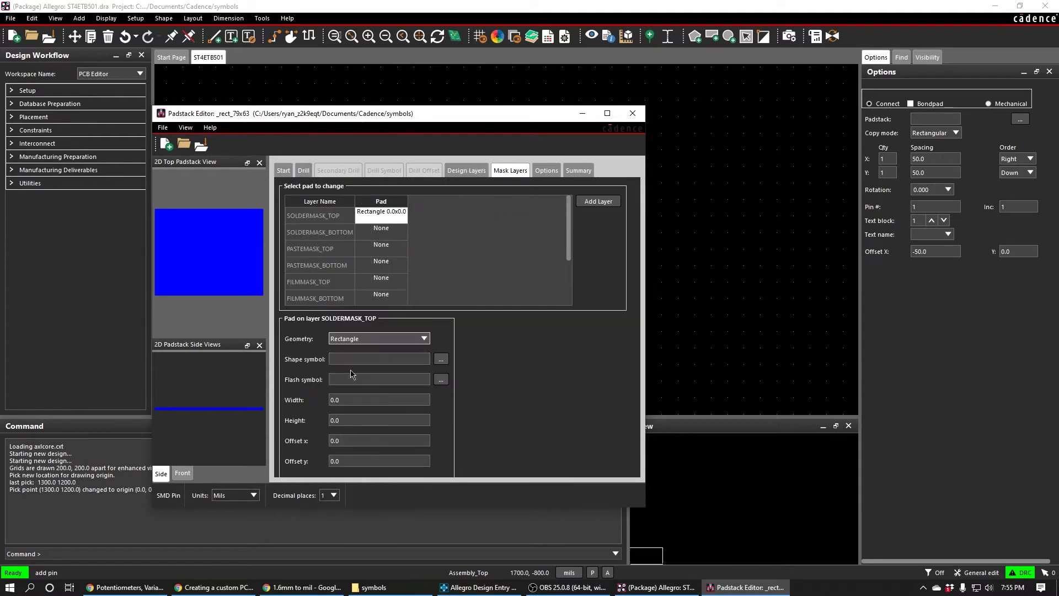
left_click(347, 398)
type("79")
key("Tab")
type("63")
key("Tab")
left_click(468, 274)
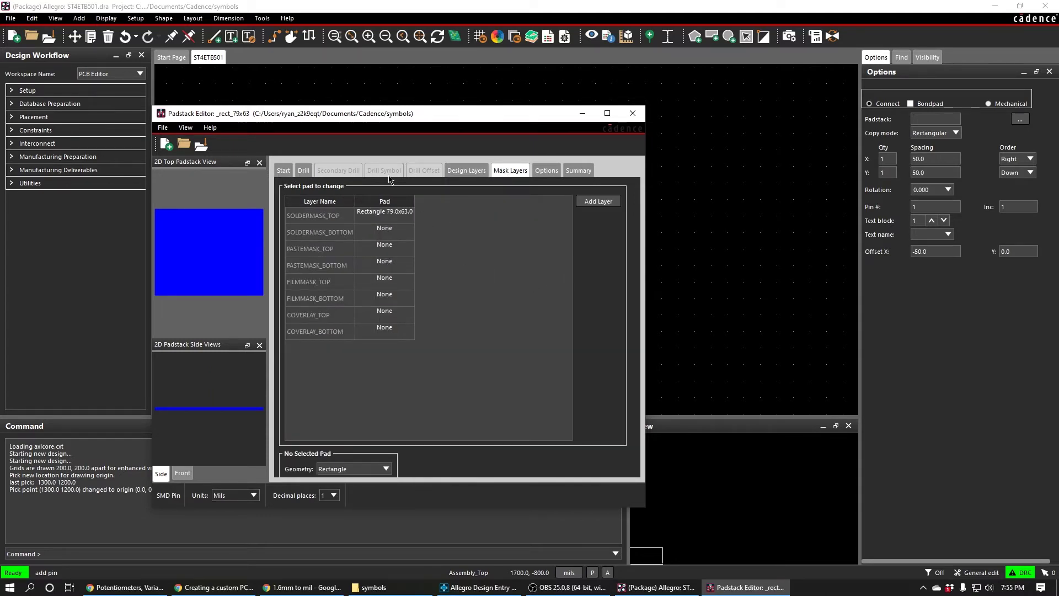
left_click(466, 170)
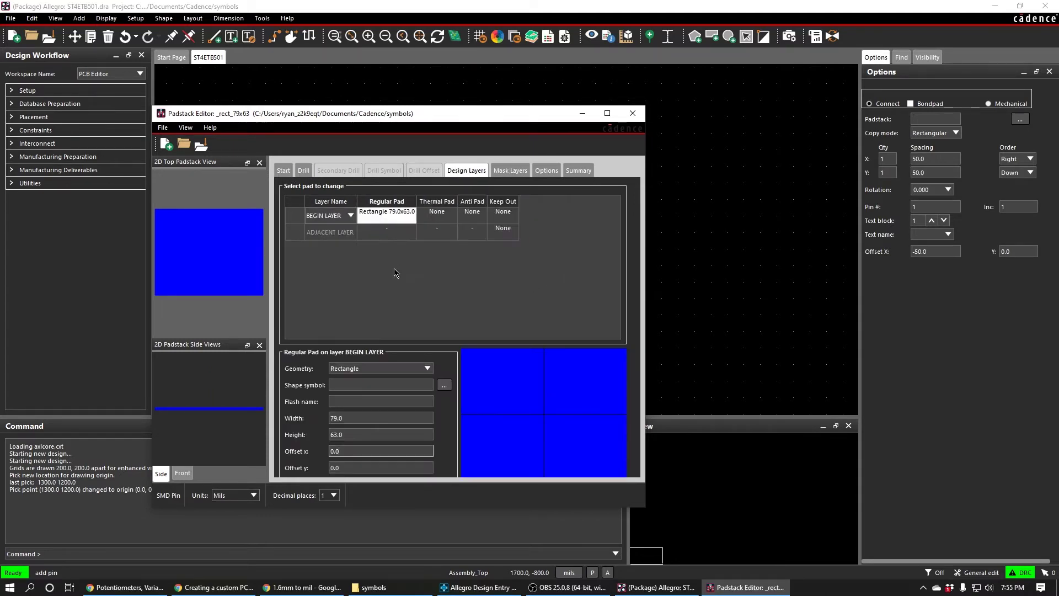
left_click(163, 128)
left_click(179, 210)
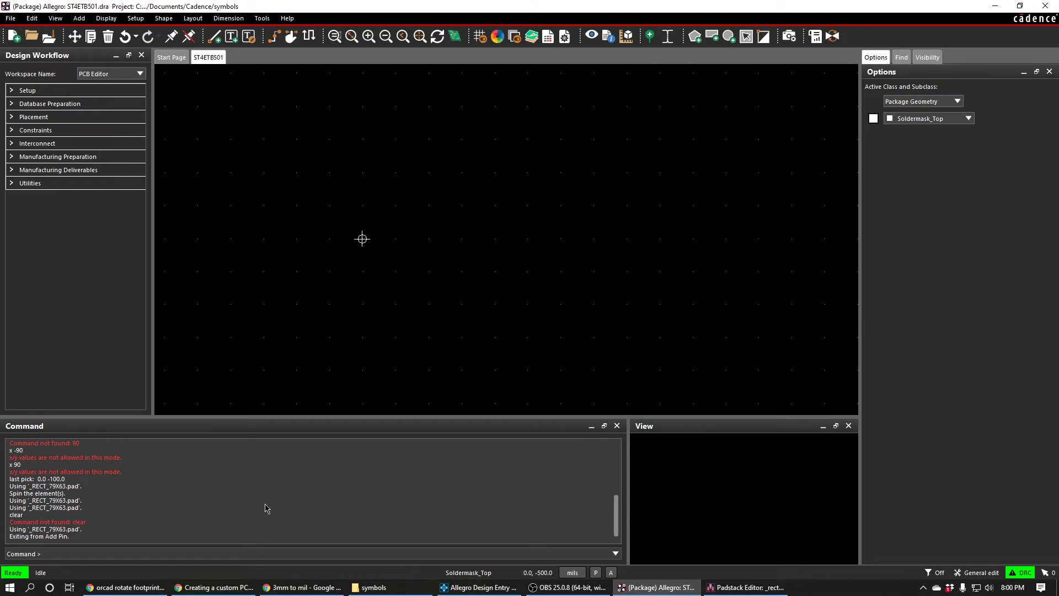
Start Add Pin on the ST4ETB501 footprint with the _Rect_79X79 padstack selected
left_click(303, 587)
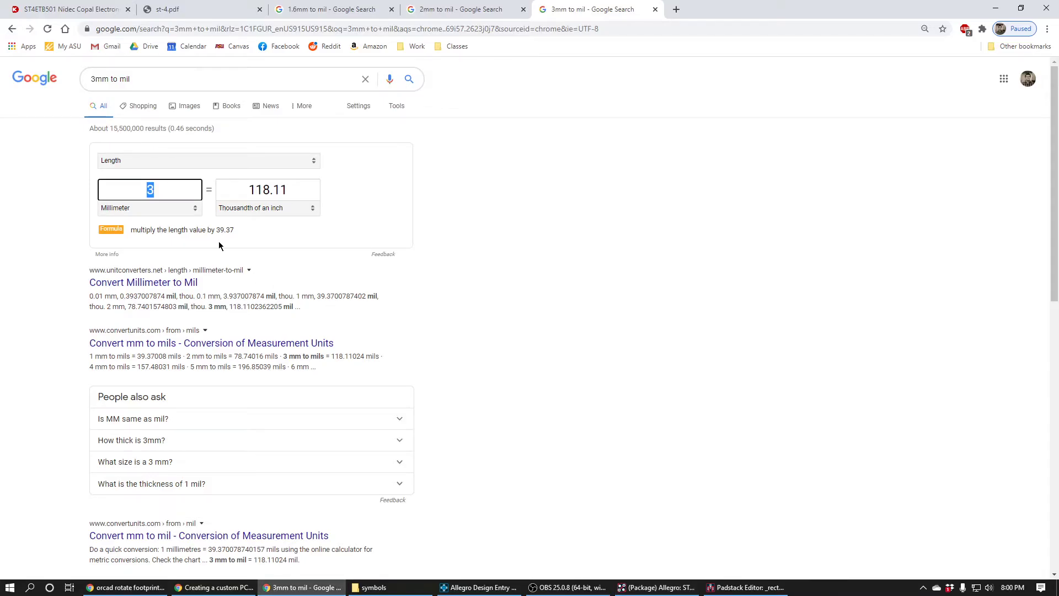
left_click(718, 587)
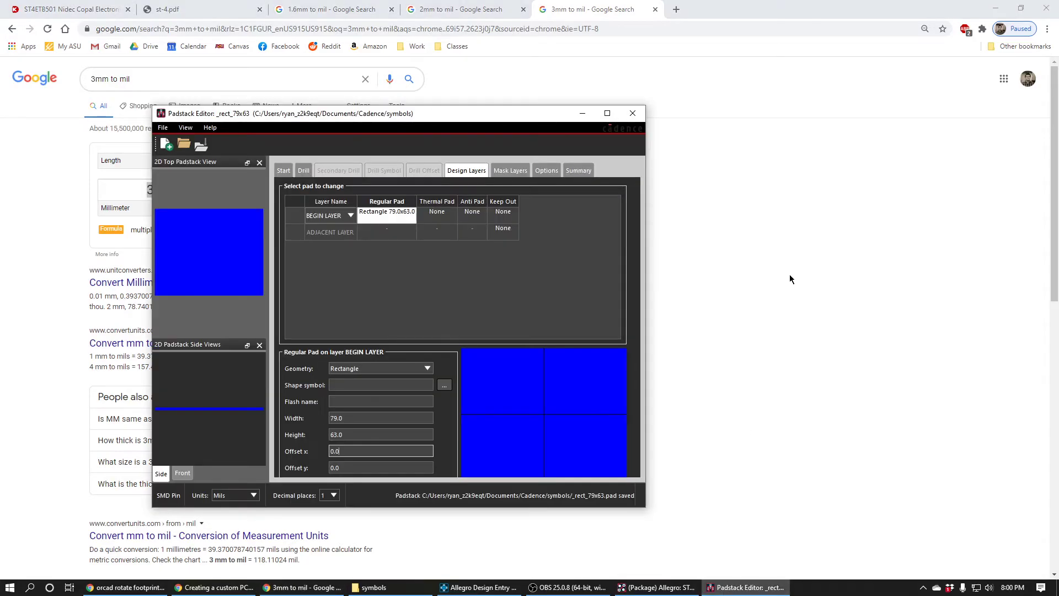
key("alt+Tab")
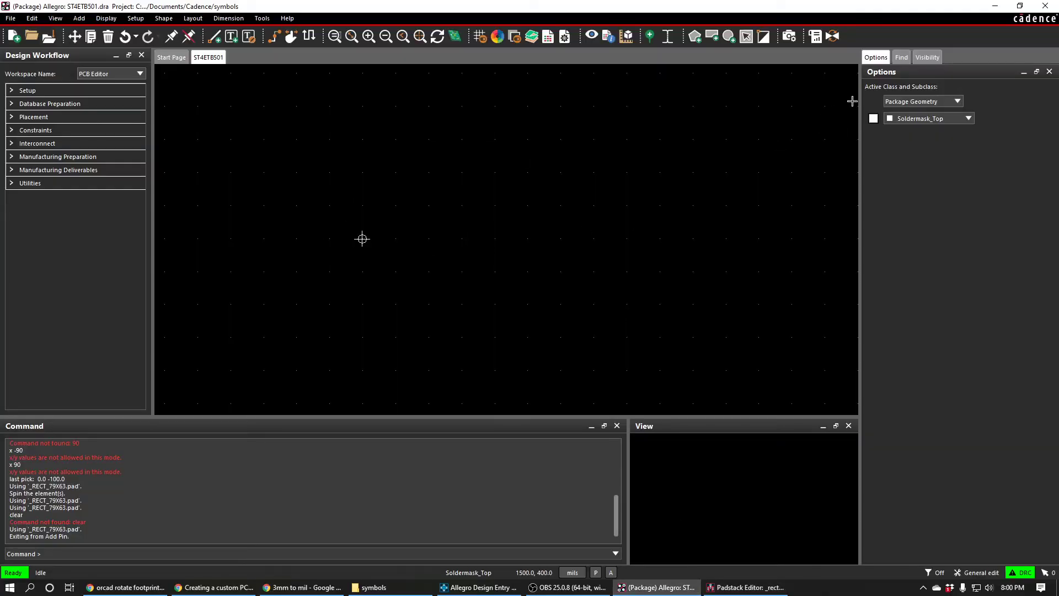
left_click(650, 37)
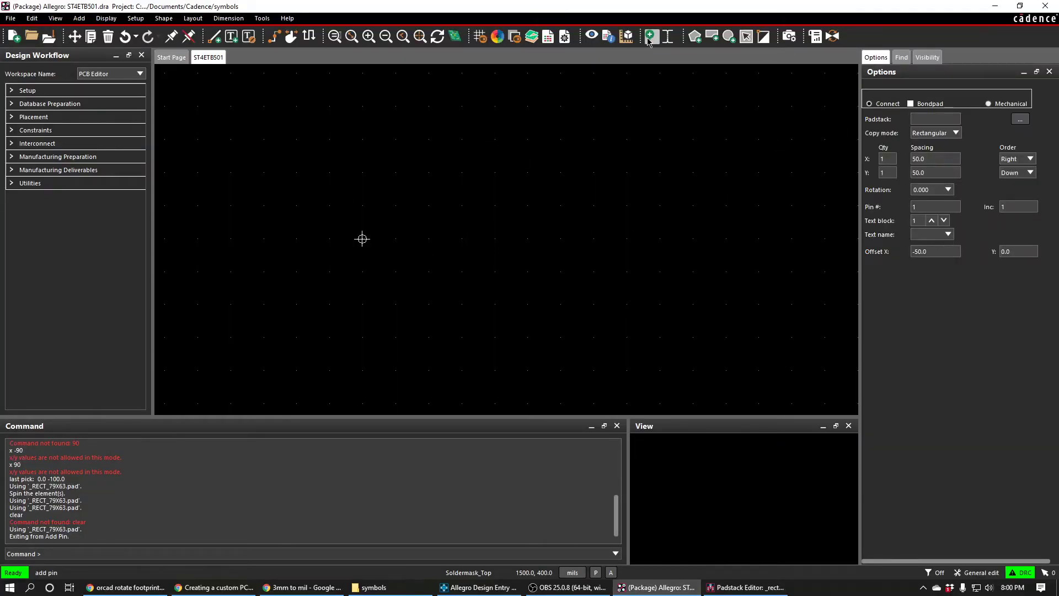
left_click(1019, 119)
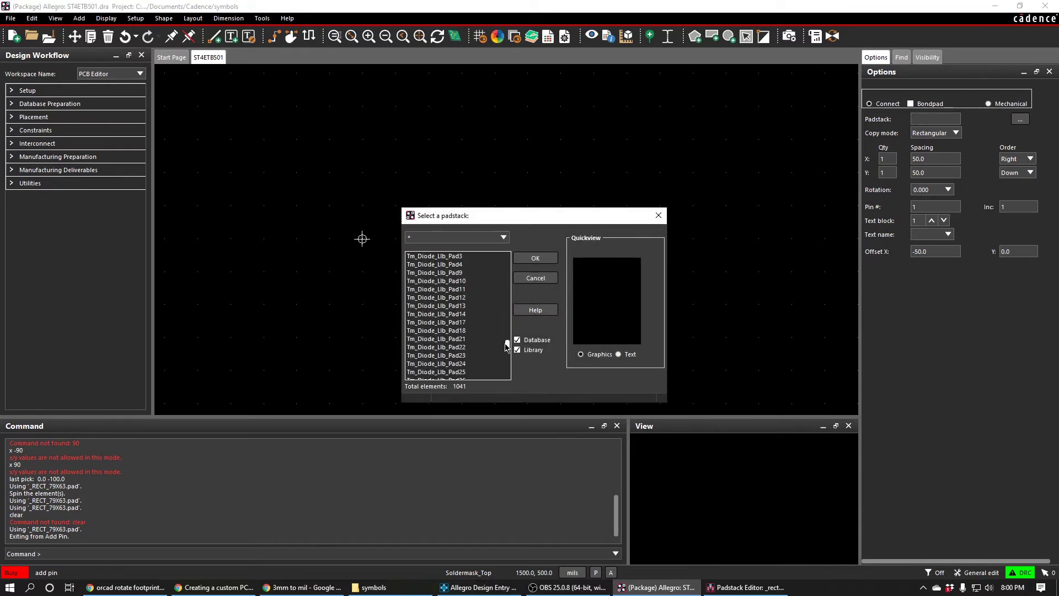
left_click_drag(506, 352, 506, 386)
left_click(426, 371)
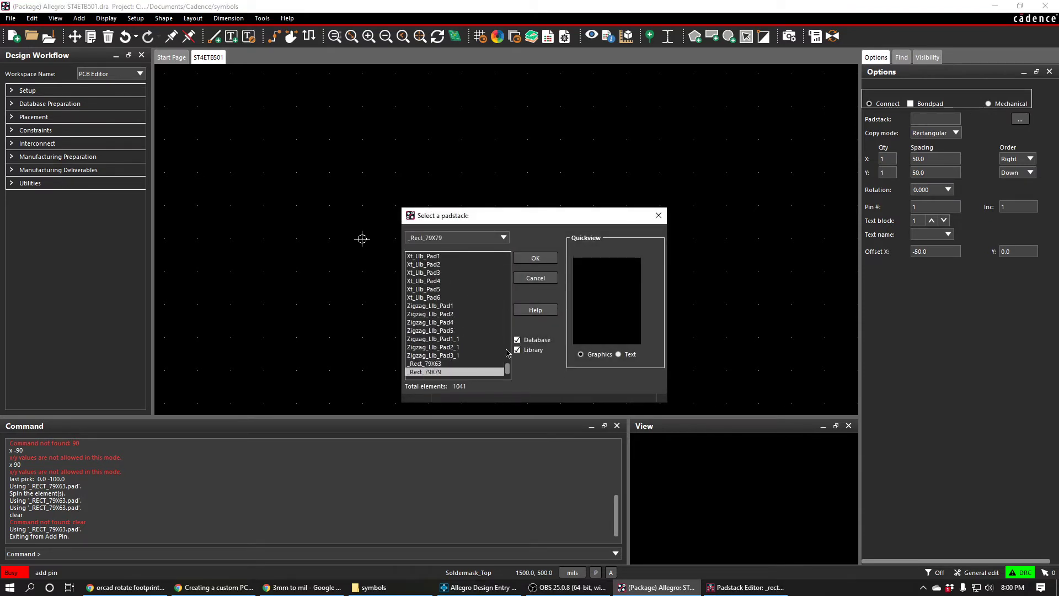
left_click(533, 258)
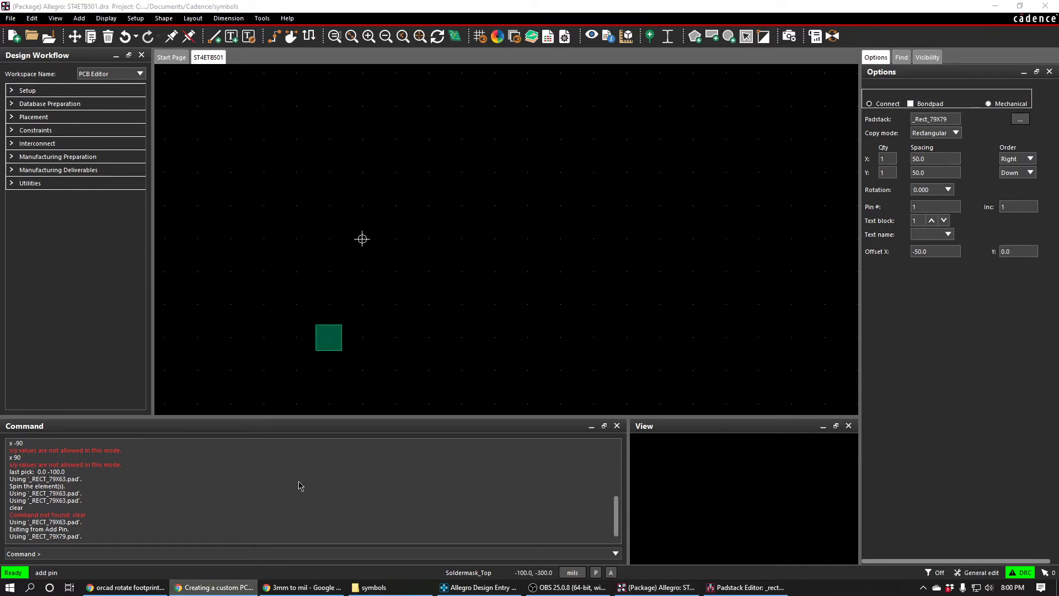
left_click(302, 587)
left_click(166, 9)
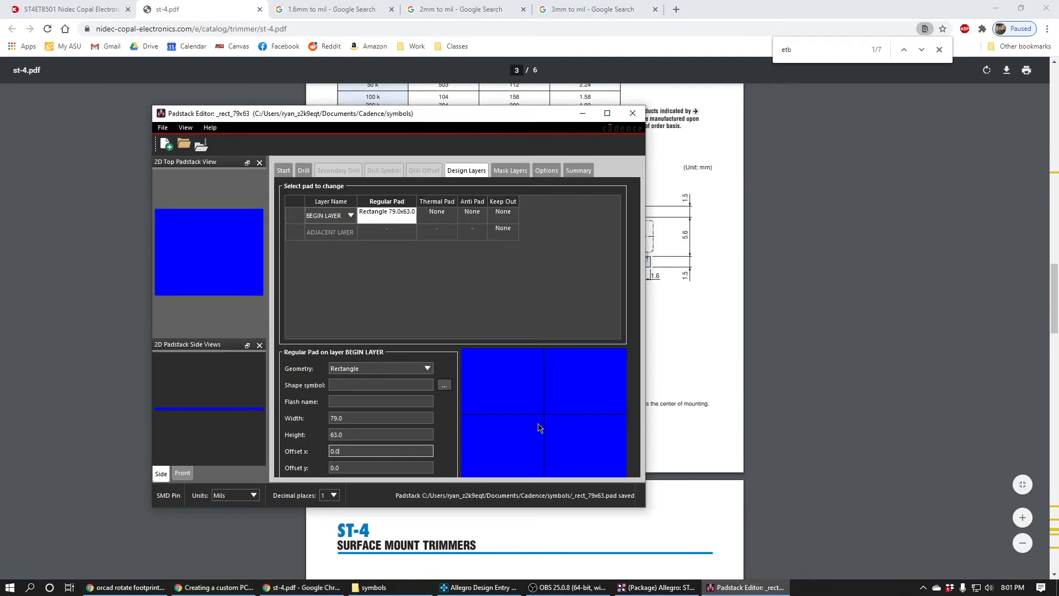
left_click(654, 587)
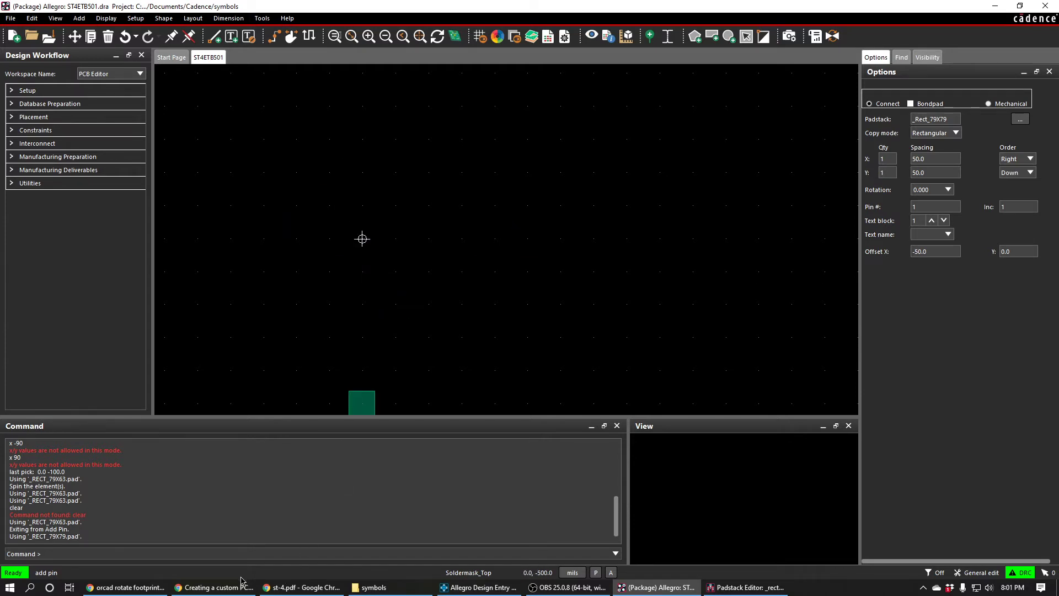
left_click(302, 587)
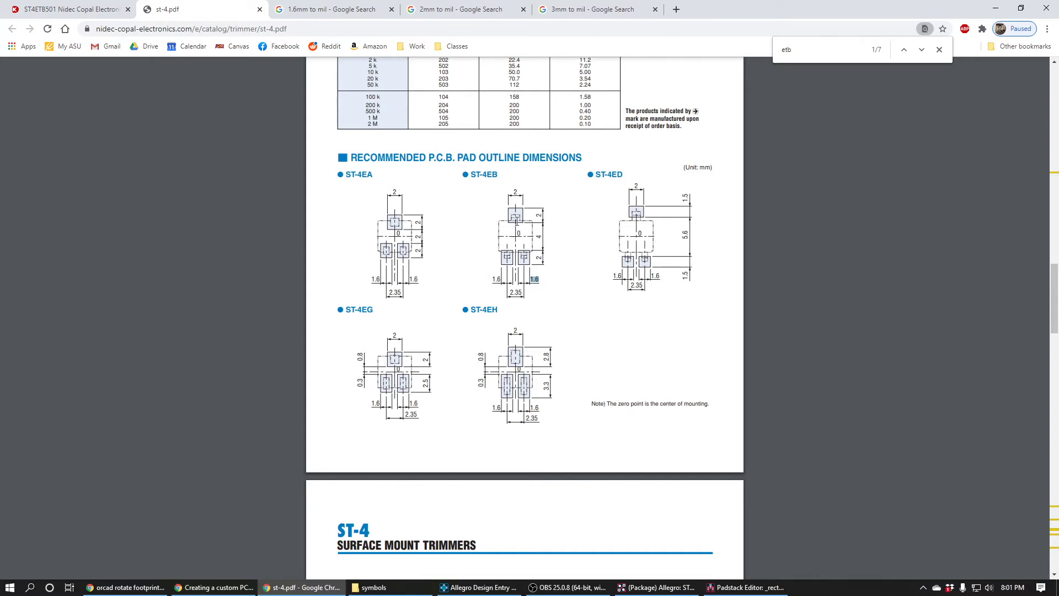
left_click(547, 15)
double_click(271, 191)
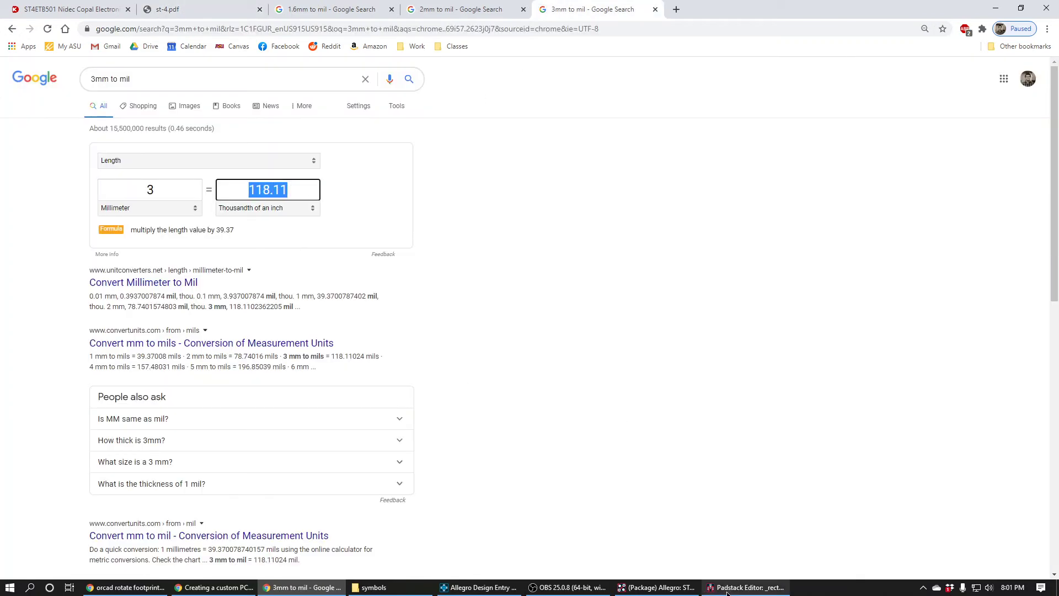
left_click(657, 587)
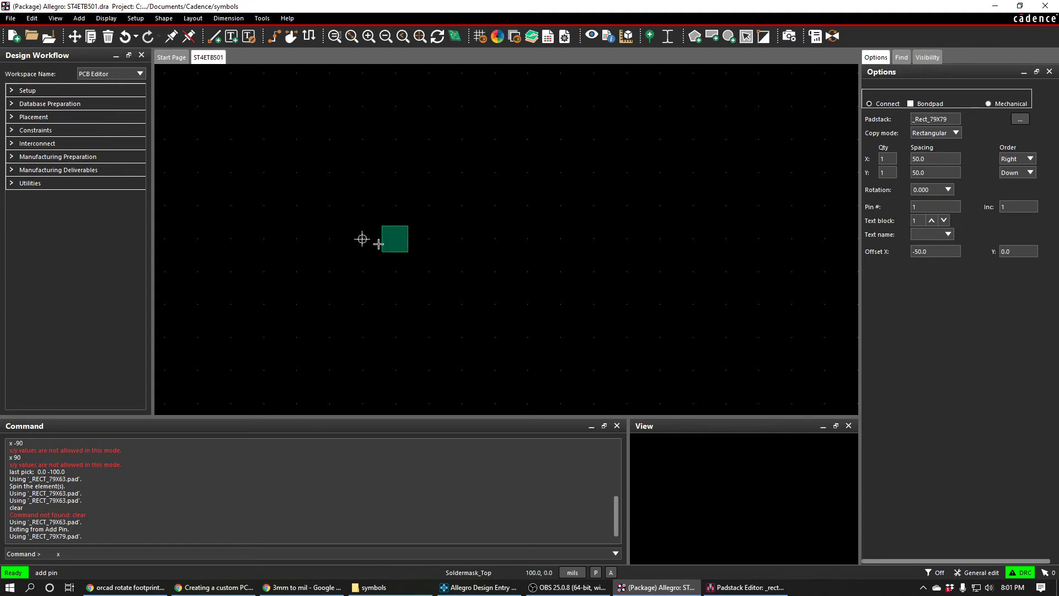
Place pin 1 at coordinates 0, 118 mil using 'x 0 118'
type("x")
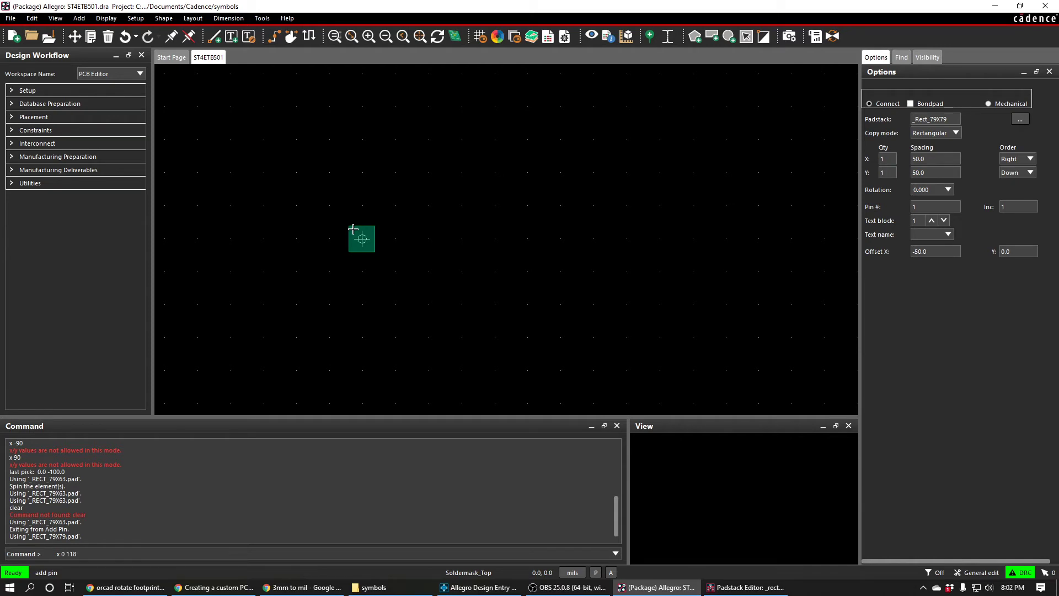
key("Return")
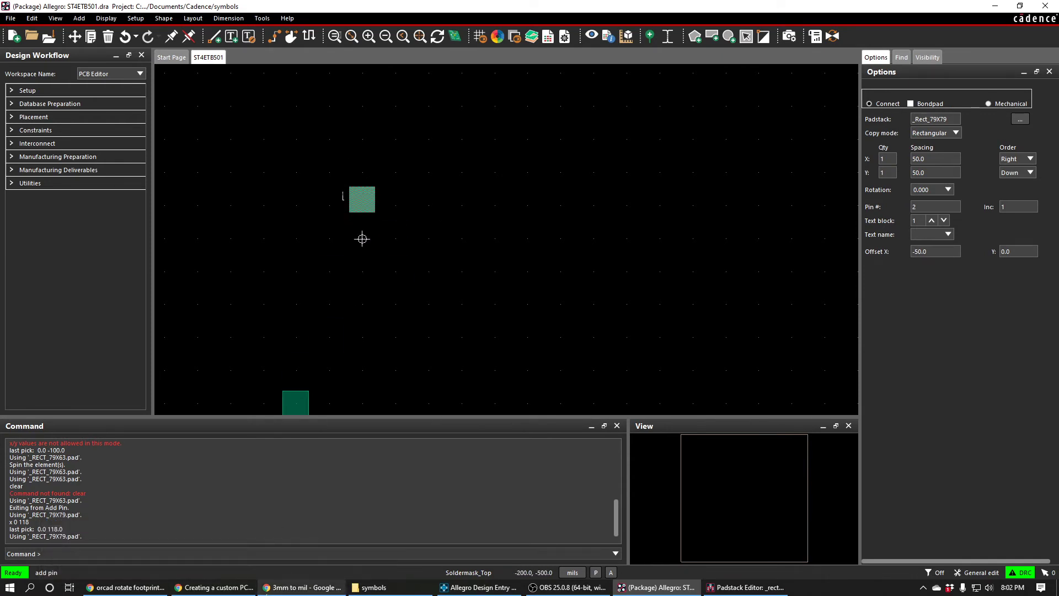
Switch the pin padstack to _Rect_79X63 after checking the st-4.pdf pad dimensions
left_click(265, 591)
left_click(165, 10)
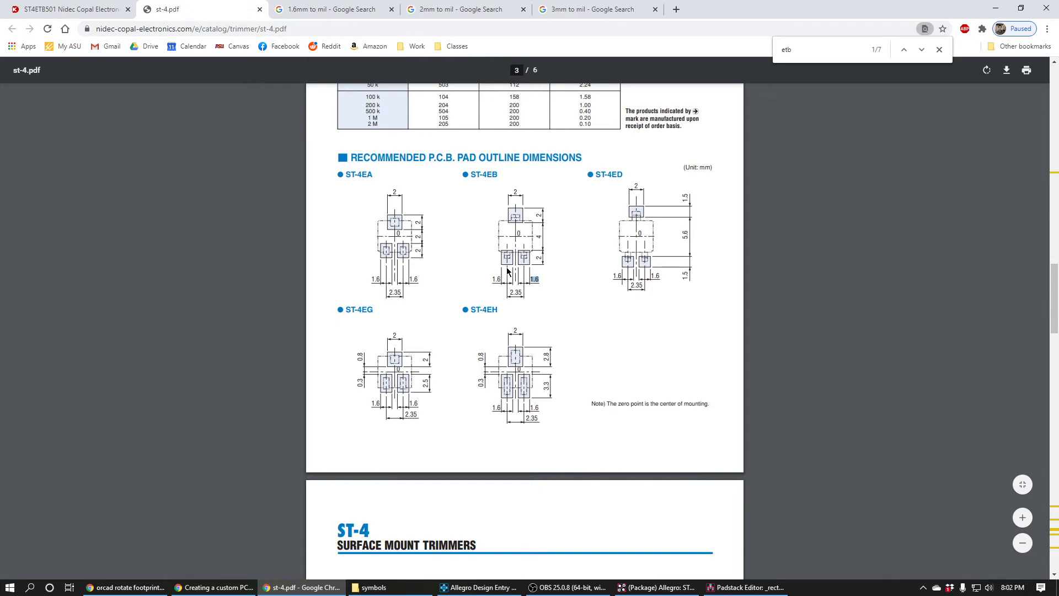
left_click(996, 7)
left_click(1018, 120)
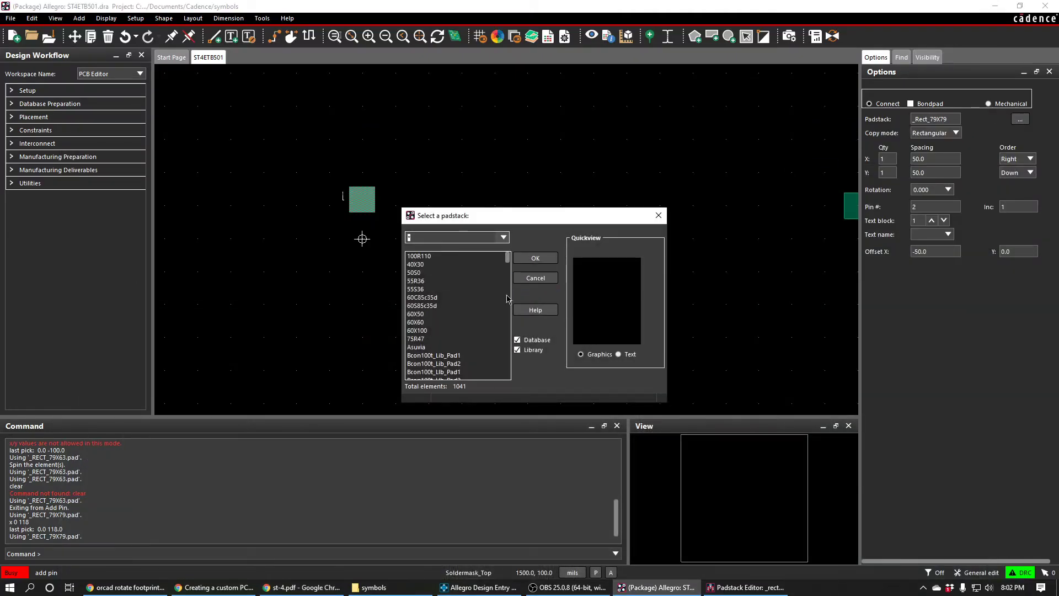
left_click_drag(508, 257, 507, 381)
left_click(433, 363)
left_click(535, 257)
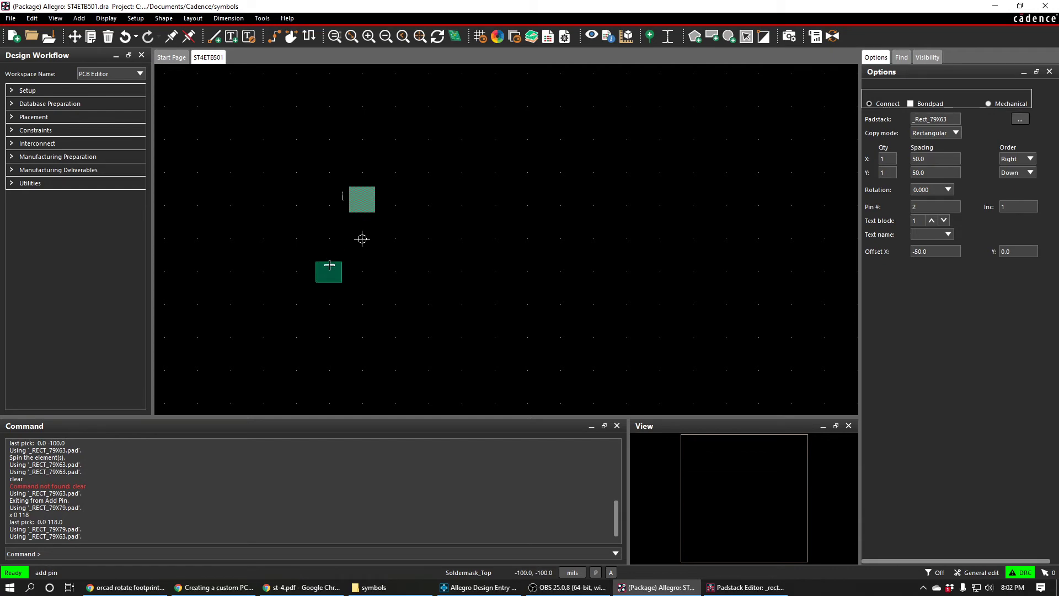
left_click(303, 588)
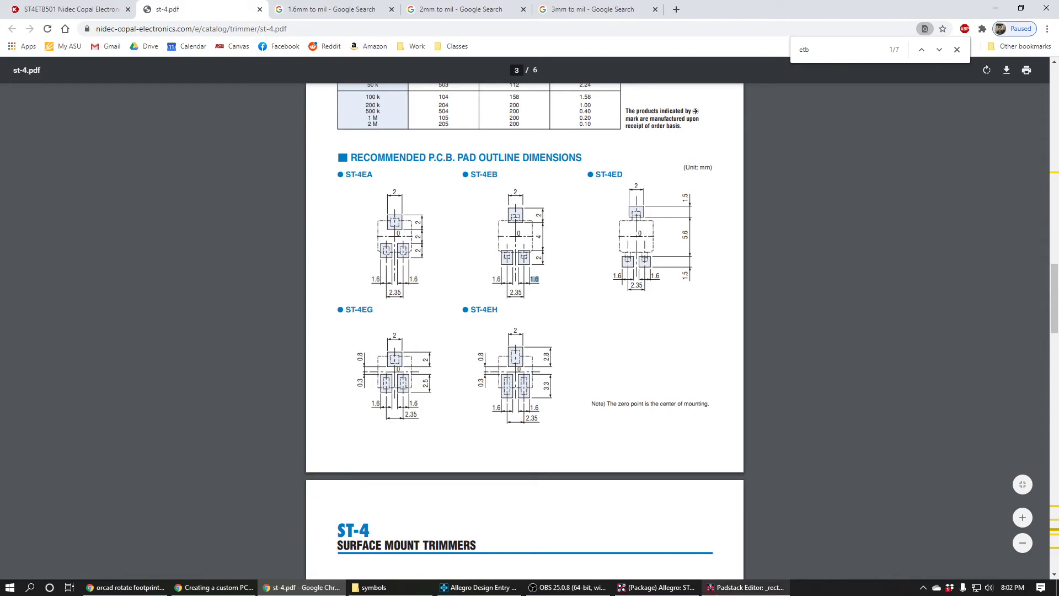
left_click(657, 588)
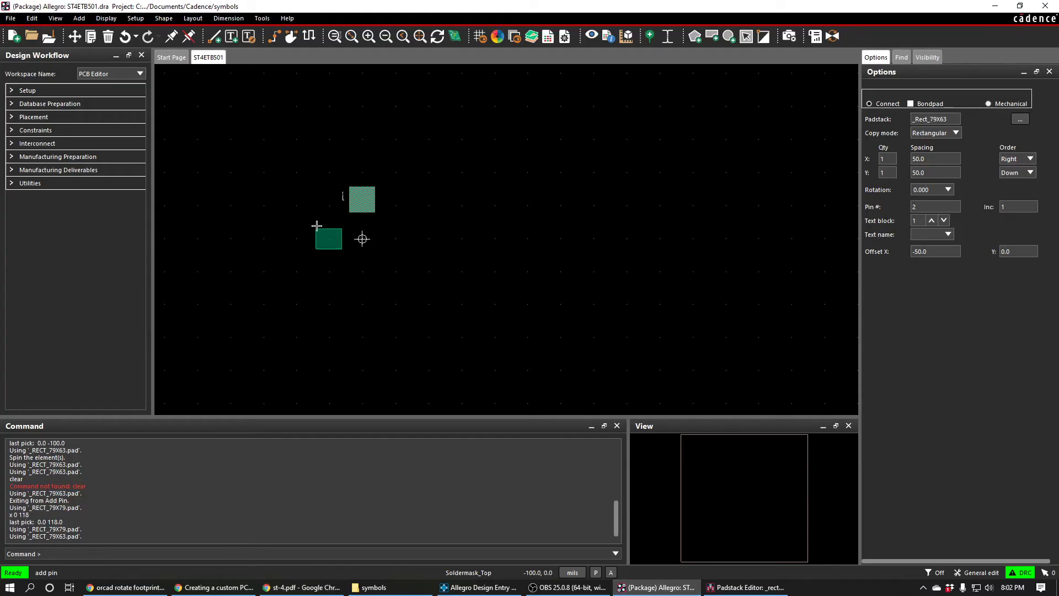
Set pad rotation to 90 degrees, then review the datasheet pad dimensions and 3 mm-to-mil conversion
left_click(948, 189)
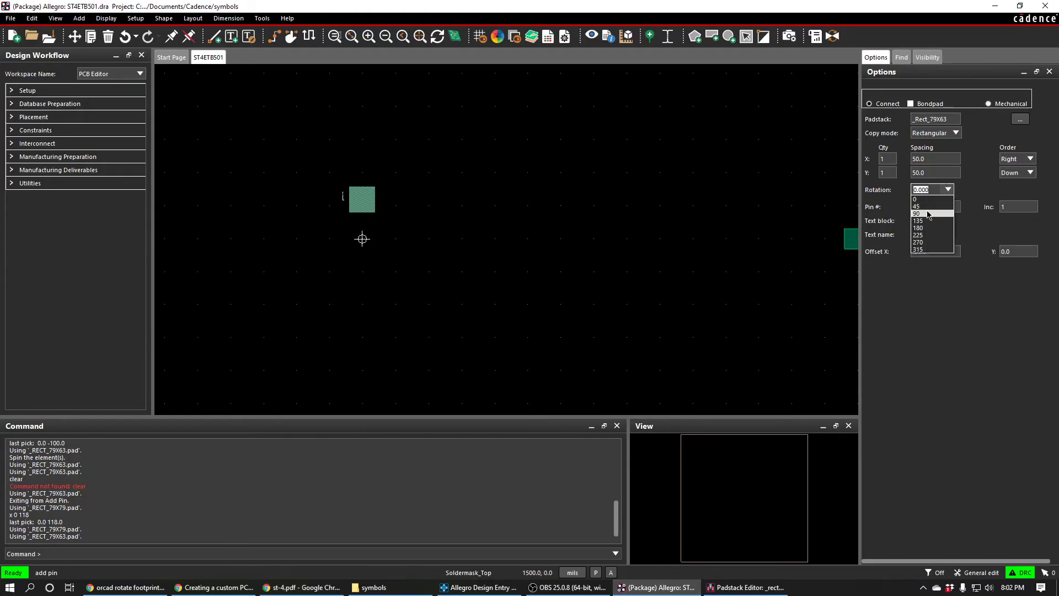
left_click(926, 216)
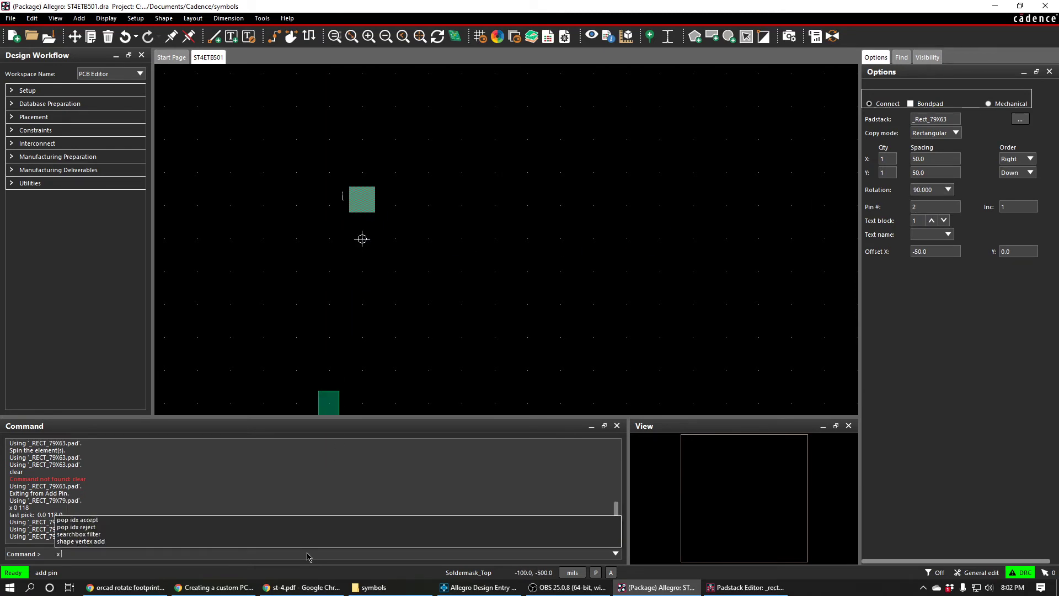
left_click(208, 589)
left_click(303, 587)
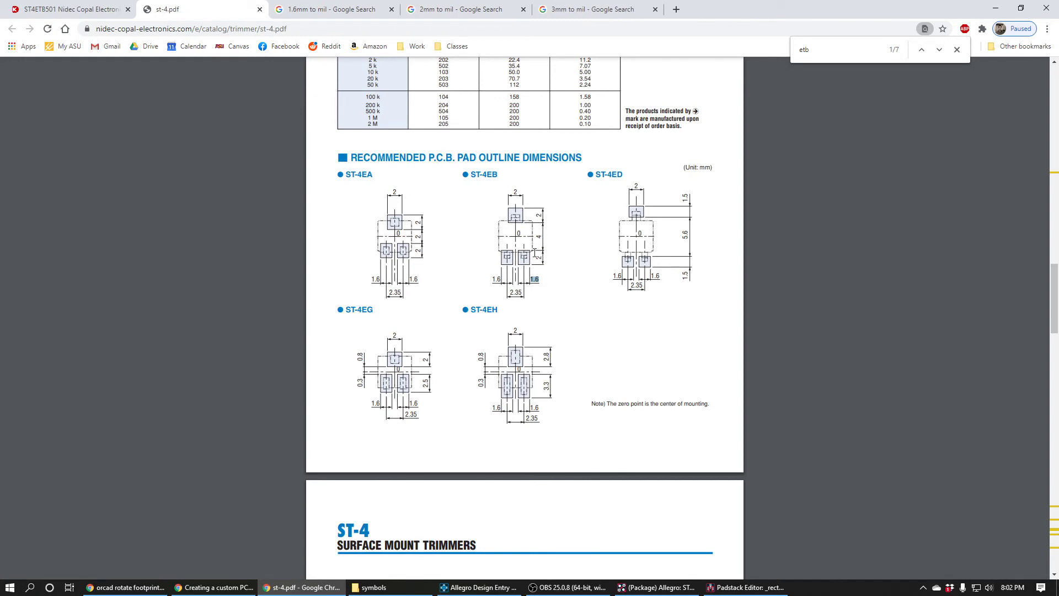
left_click(562, 15)
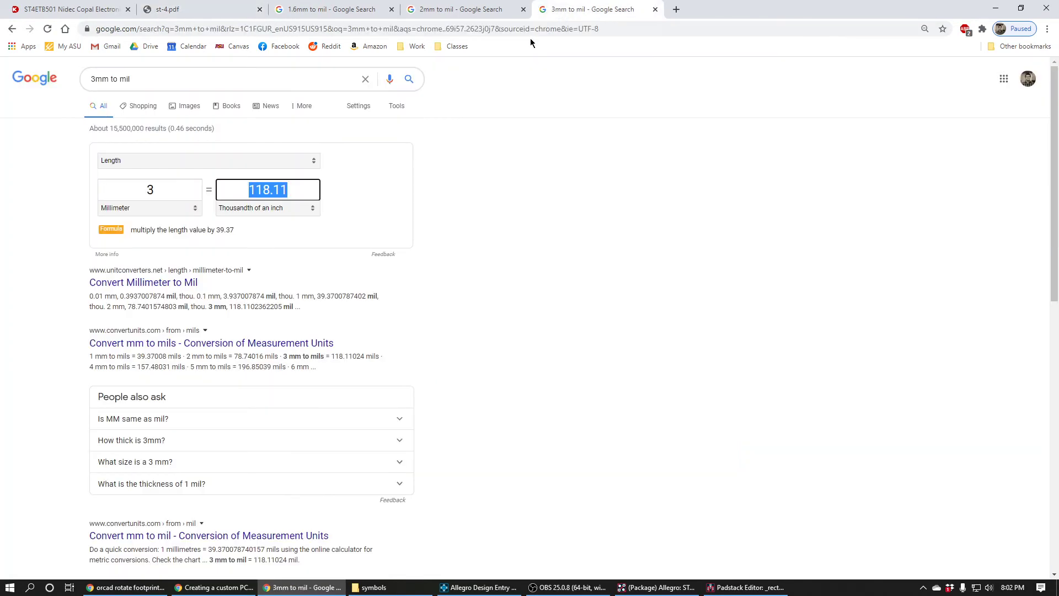
left_click(995, 8)
left_click(91, 549)
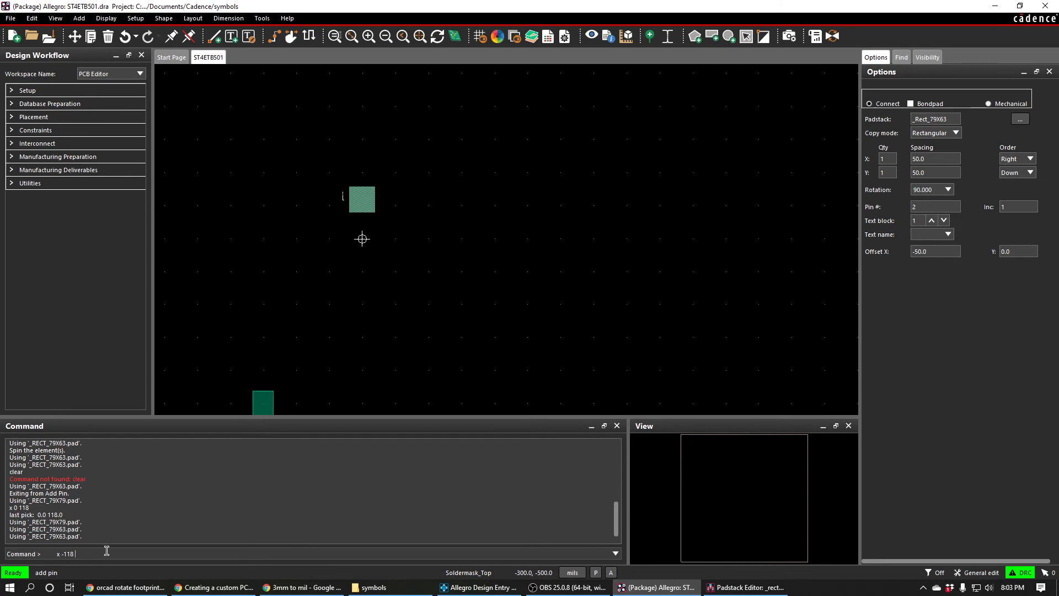
left_click(304, 586)
left_click(235, 10)
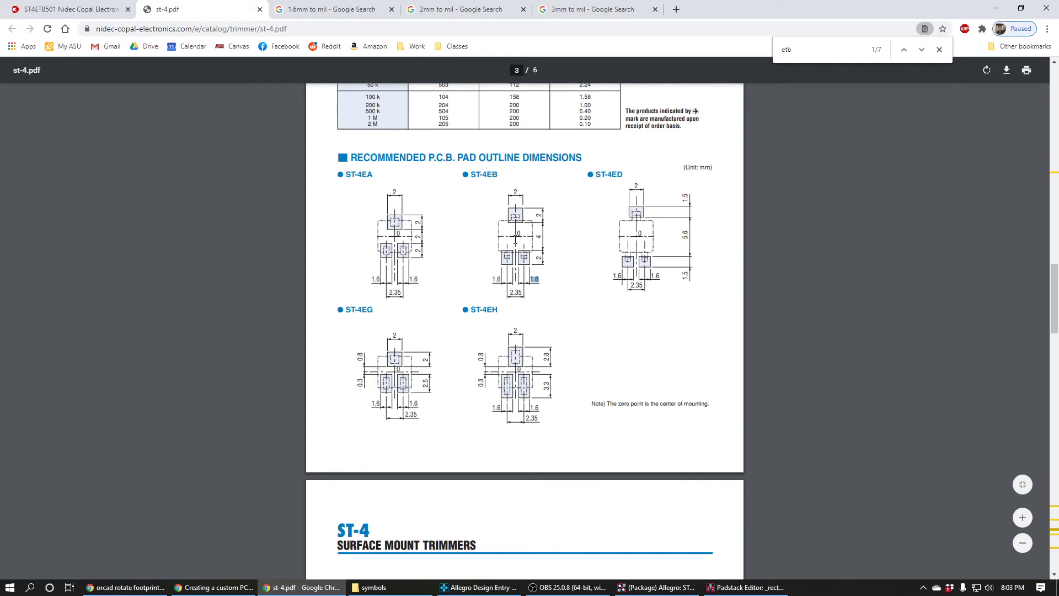
Compute 2.35 / 2 = 1.175 mm in Windows Calculator
key("super")
type("calc")
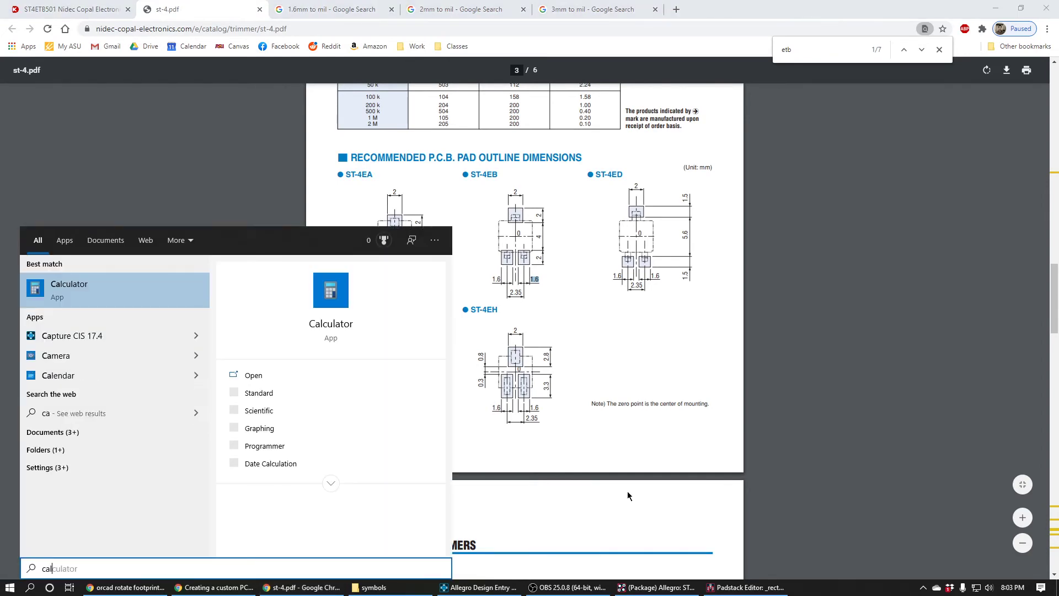
key("Return")
type("2.35/2")
key("Return")
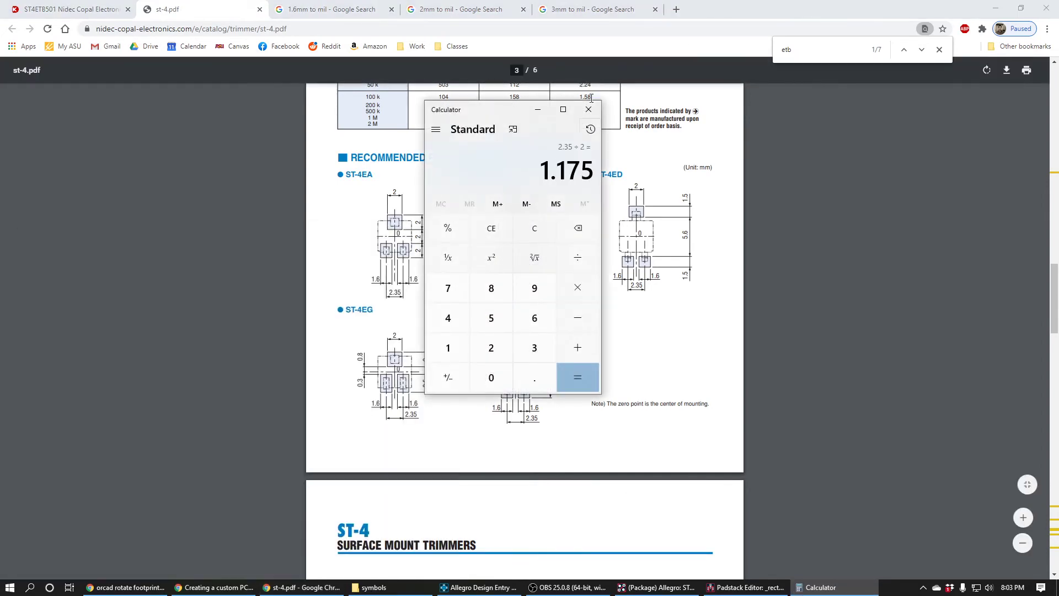
left_click(588, 109)
Convert 1.175 mm to mil (about 46.26) in the Google converter
left_click(592, 9)
left_click(151, 190)
double_click(150, 190)
type("1.175")
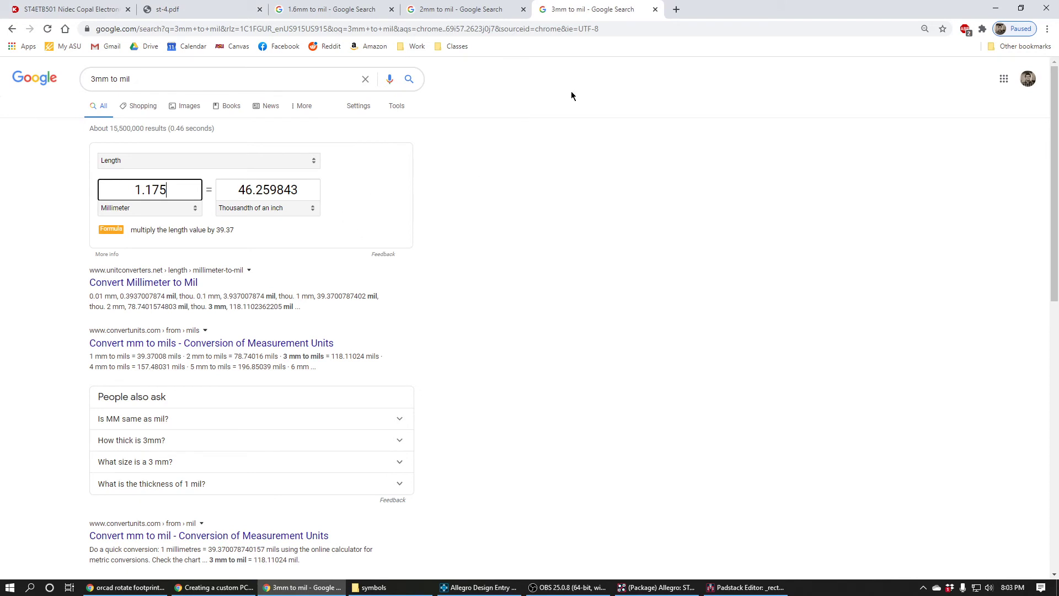
left_click(995, 10)
Place pin 2 at -46.3, -118 and pin 3 at 46.3, -118 mil, then choose Done
type("-46.3")
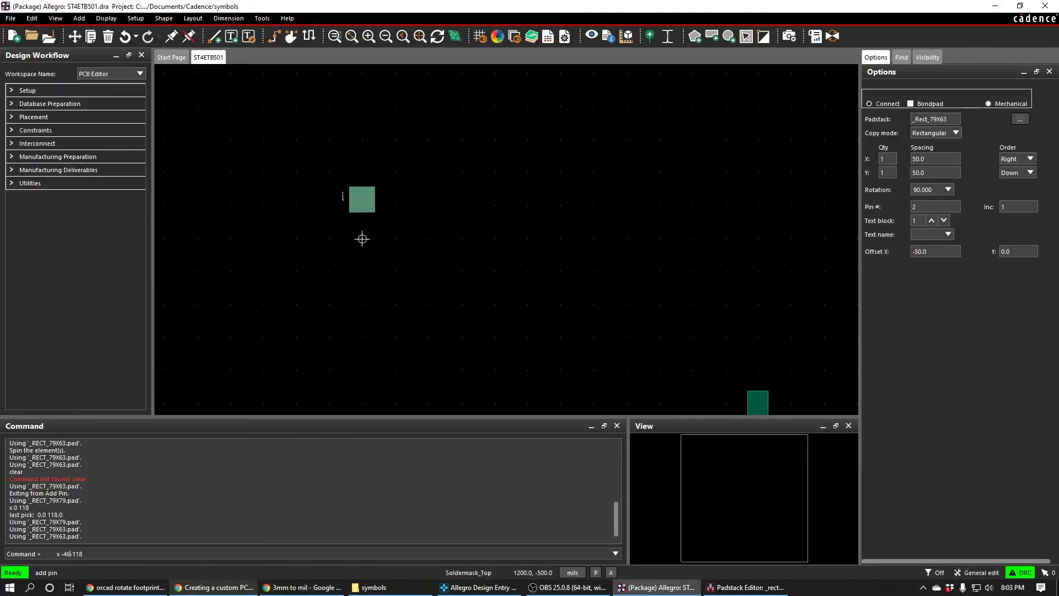
key("Return")
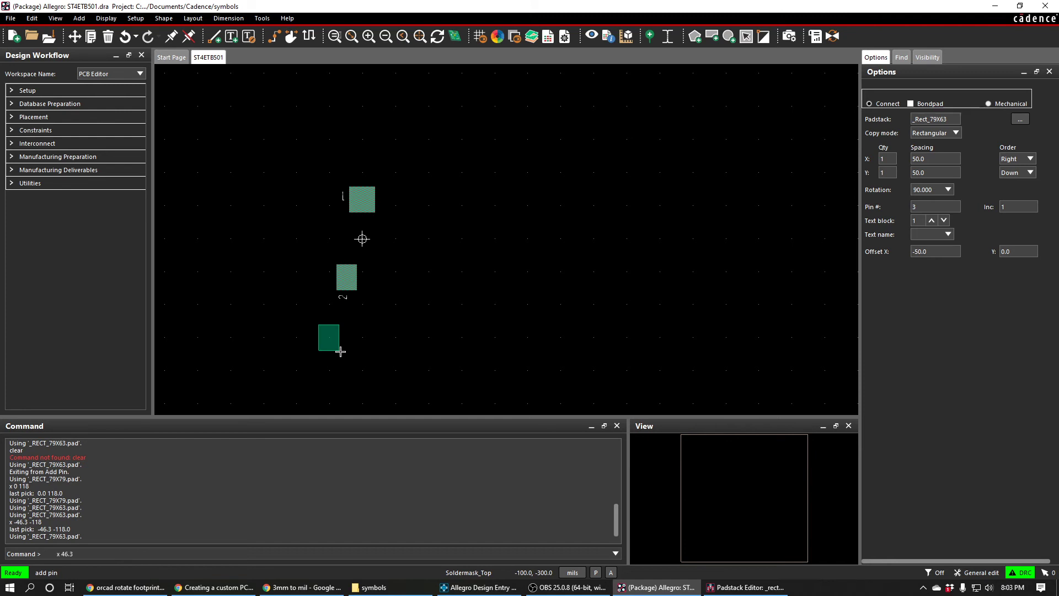
key("Return")
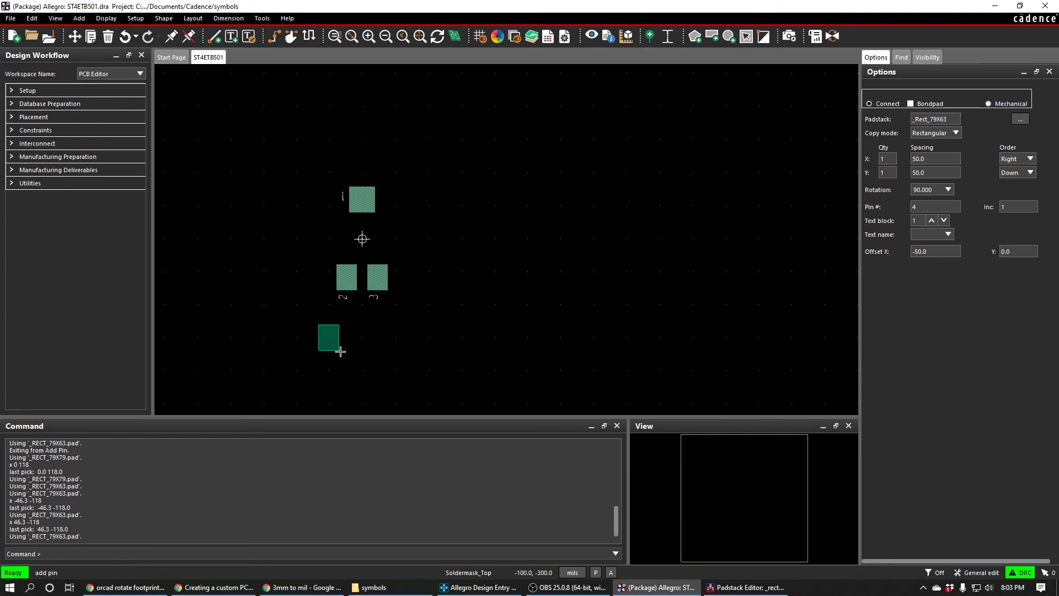
right_click(342, 325)
left_click(353, 329)
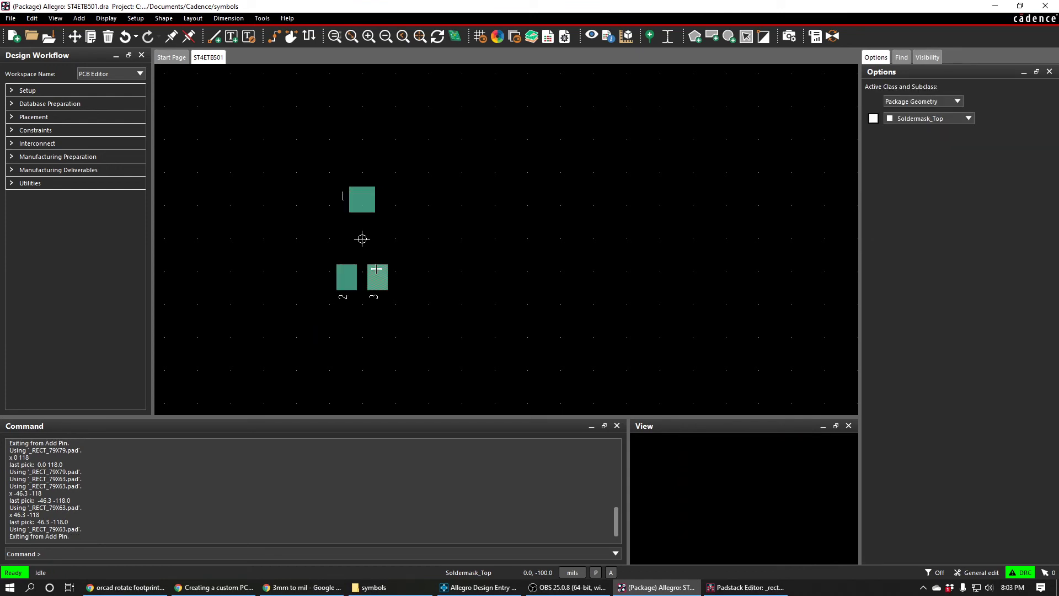
left_click(711, 37)
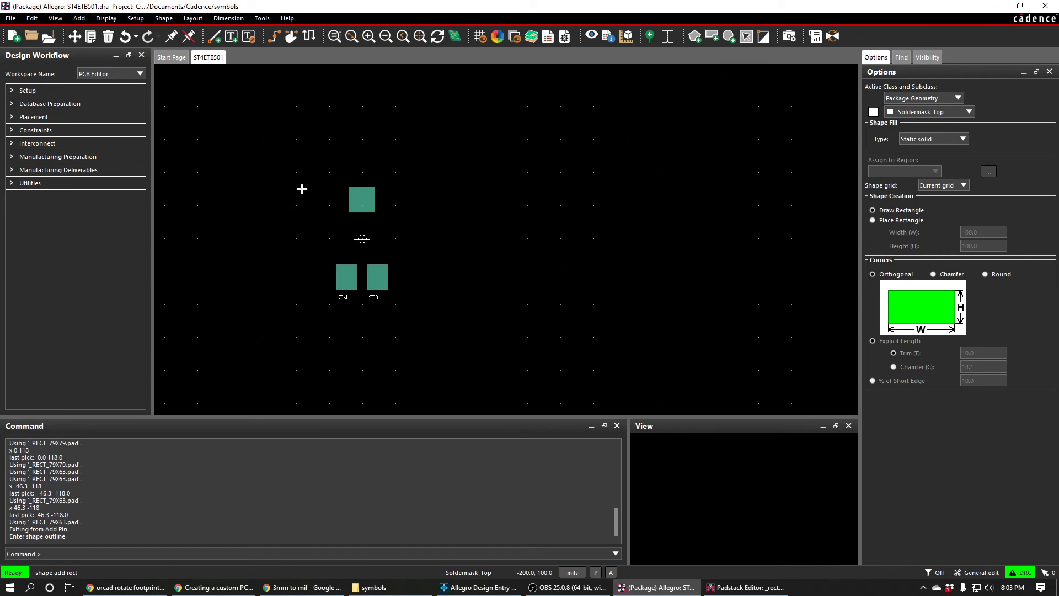
left_click(328, 172)
left_click(394, 305)
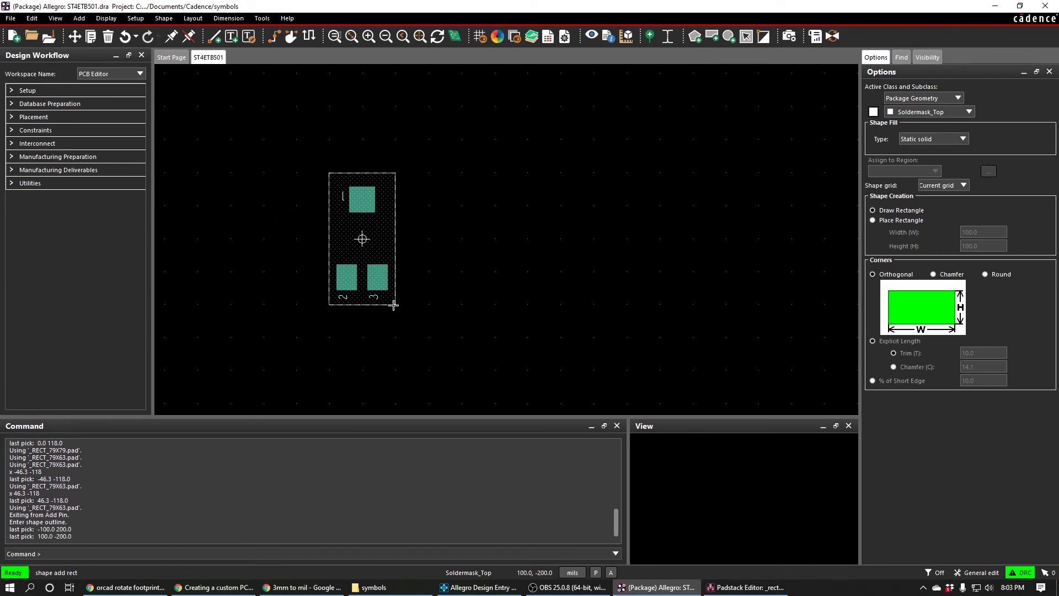
left_click(927, 98)
left_click(929, 105)
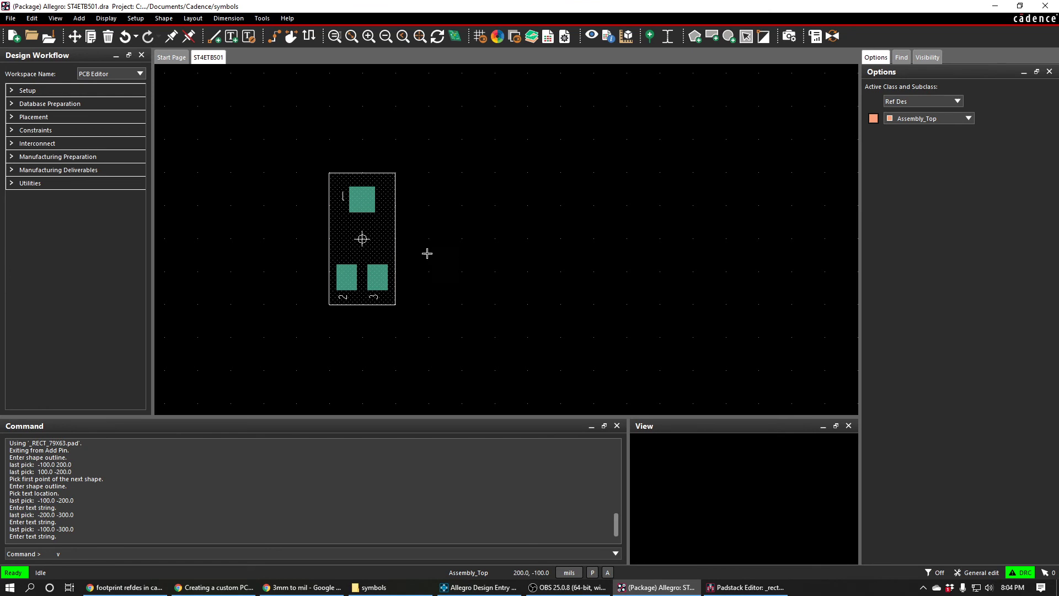
type("v")
left_click(302, 587)
left_click(166, 9)
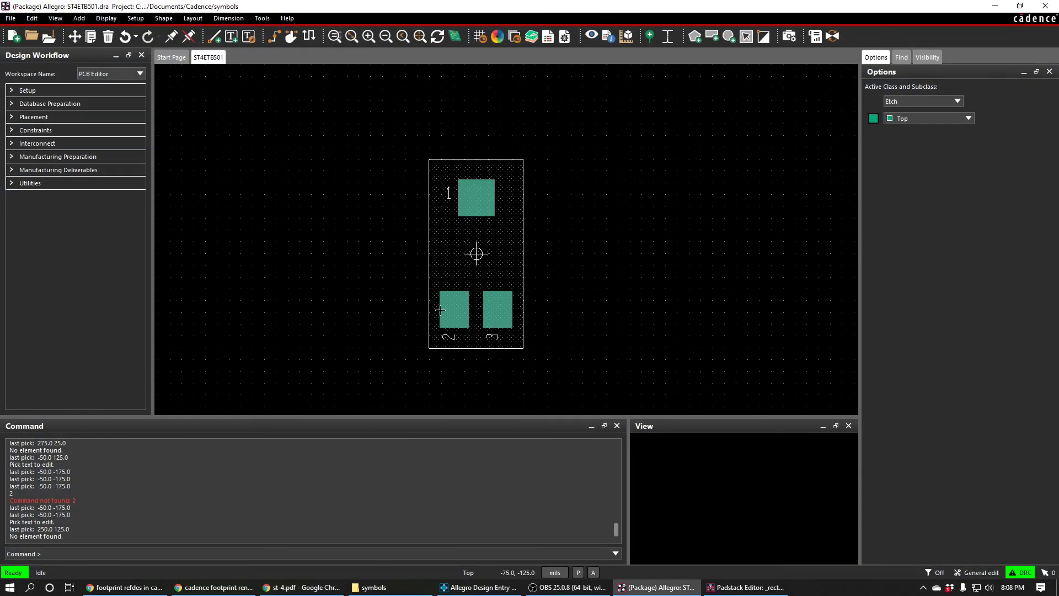
scroll(462, 195, "up", 1)
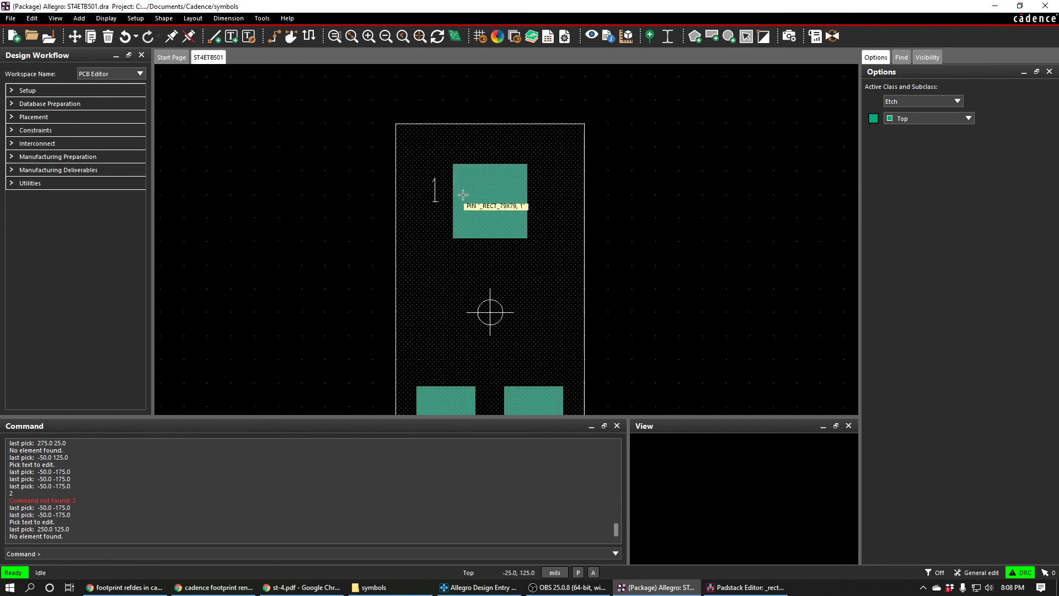
scroll(601, 209, "down", 1)
scroll(592, 240, "up", 1)
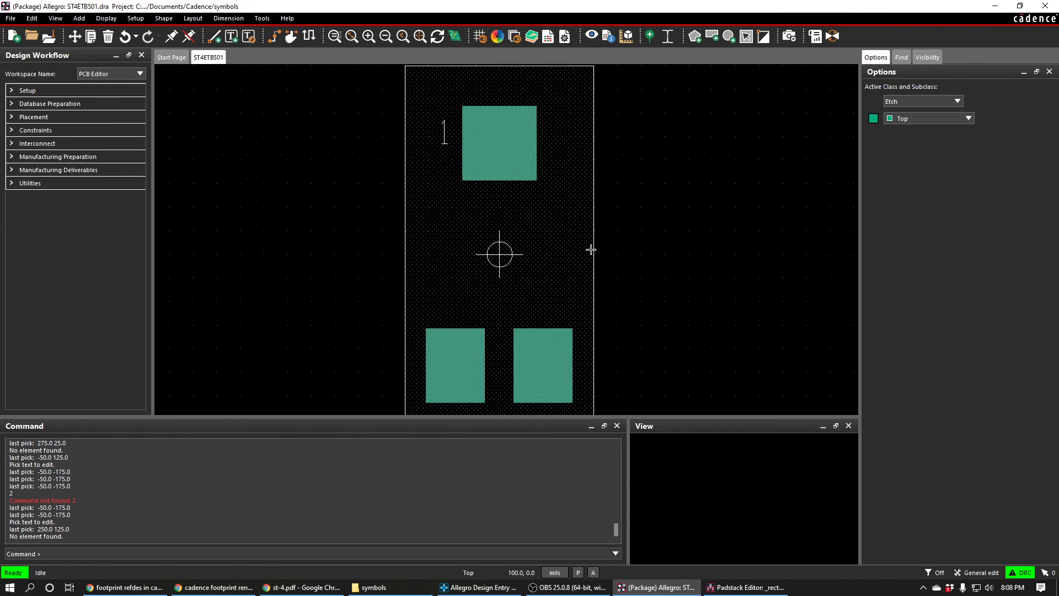
scroll(447, 132, "down", 1)
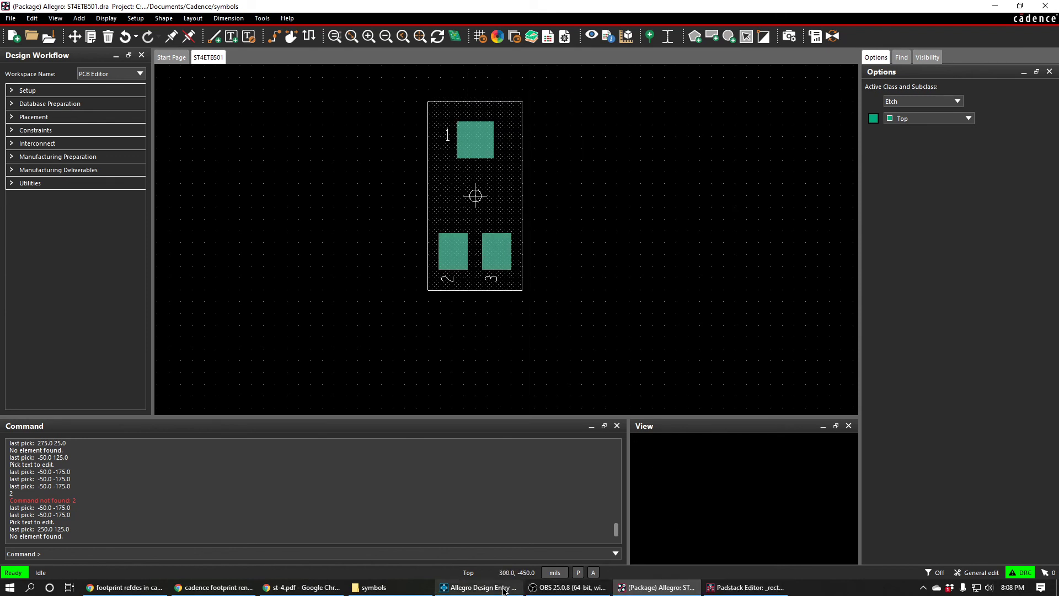
left_click(469, 589)
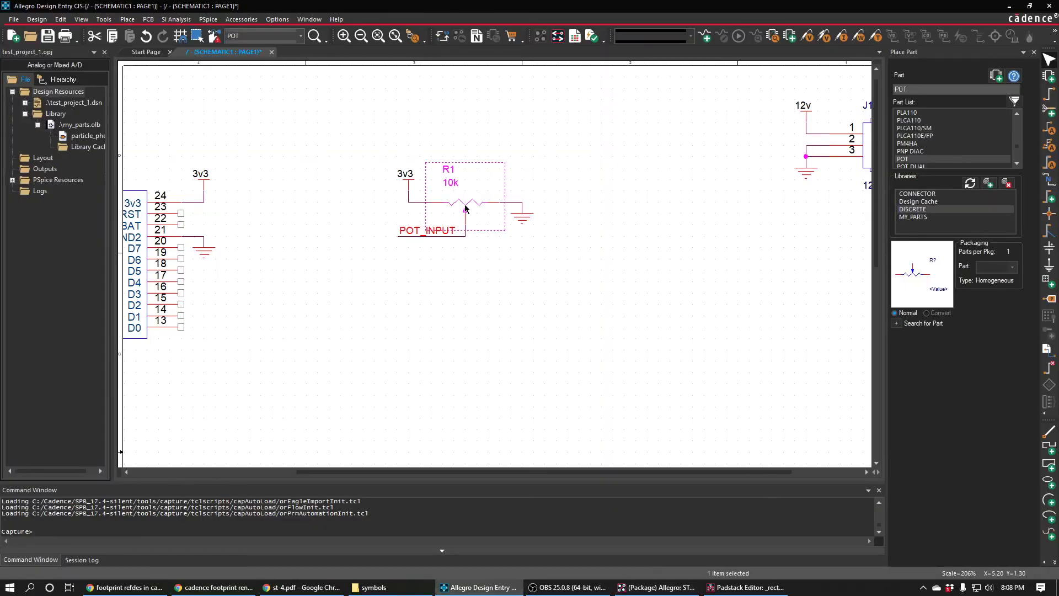
left_click(429, 203)
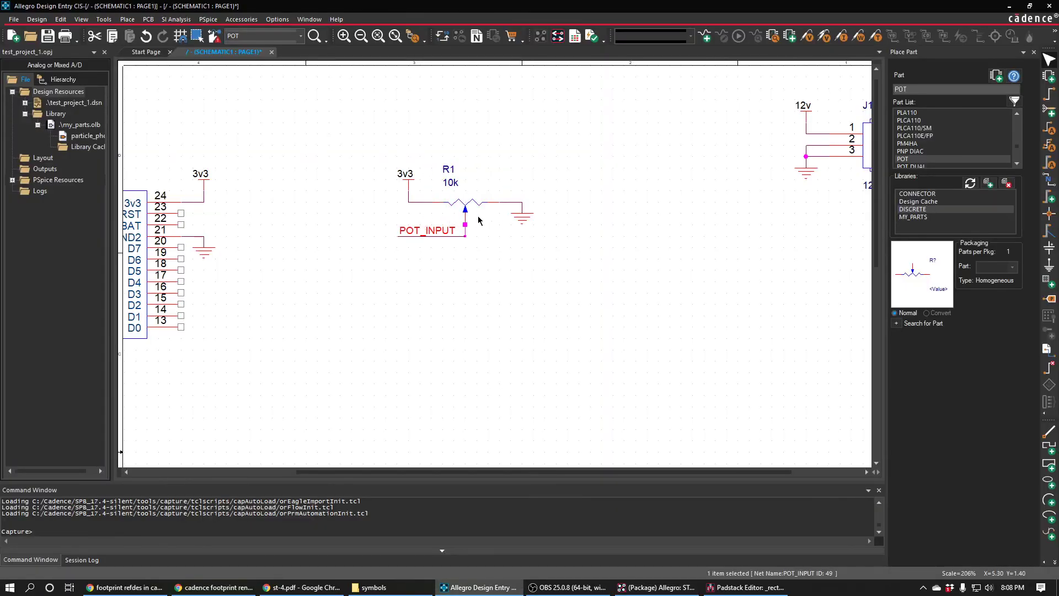
left_click(493, 203)
key("alt+Tab")
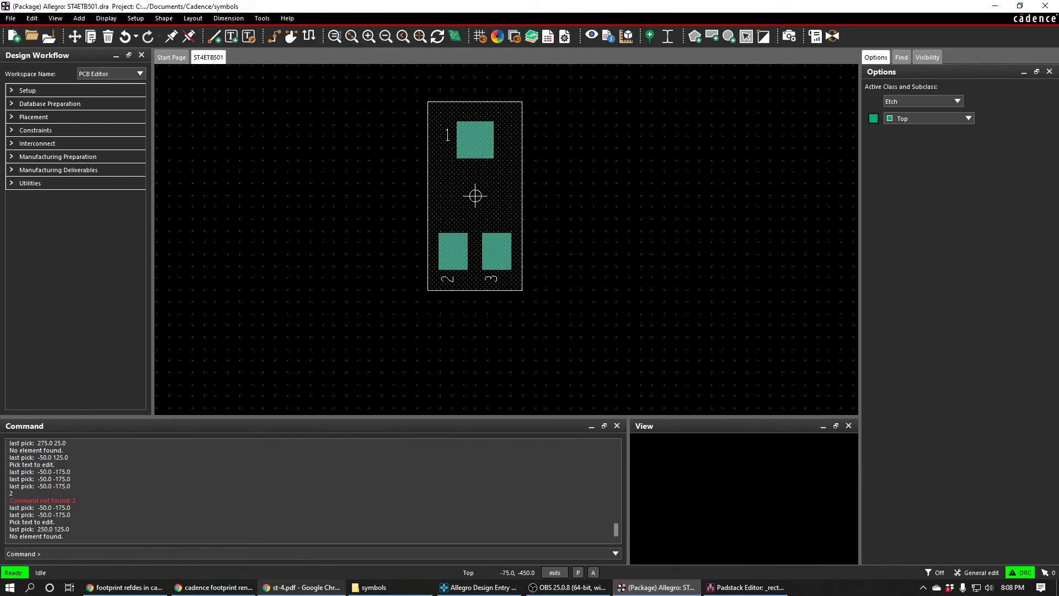
left_click(300, 587)
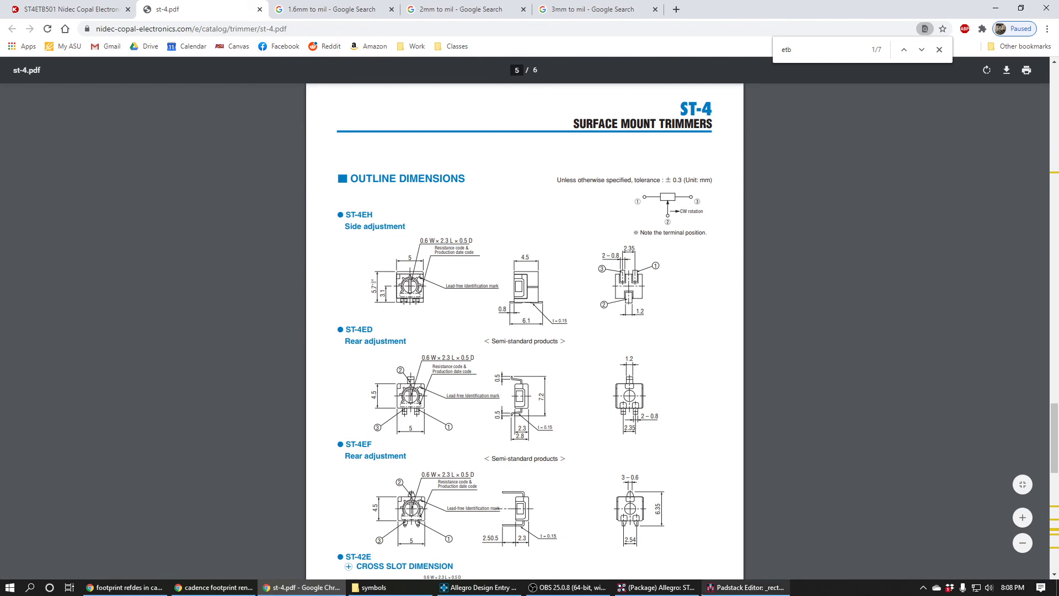
mouse_move(733, 593)
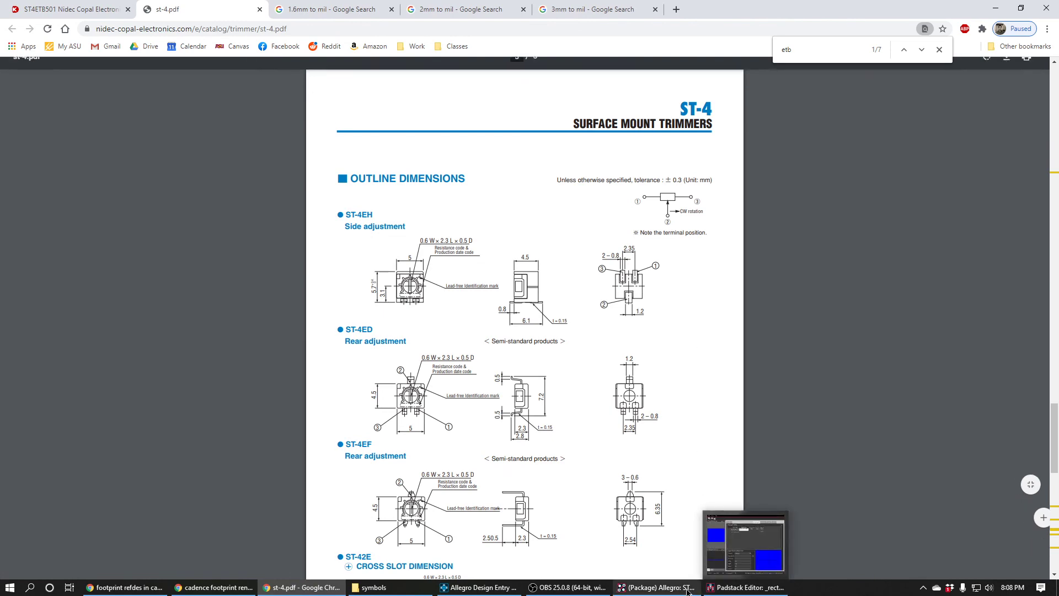
left_click(657, 588)
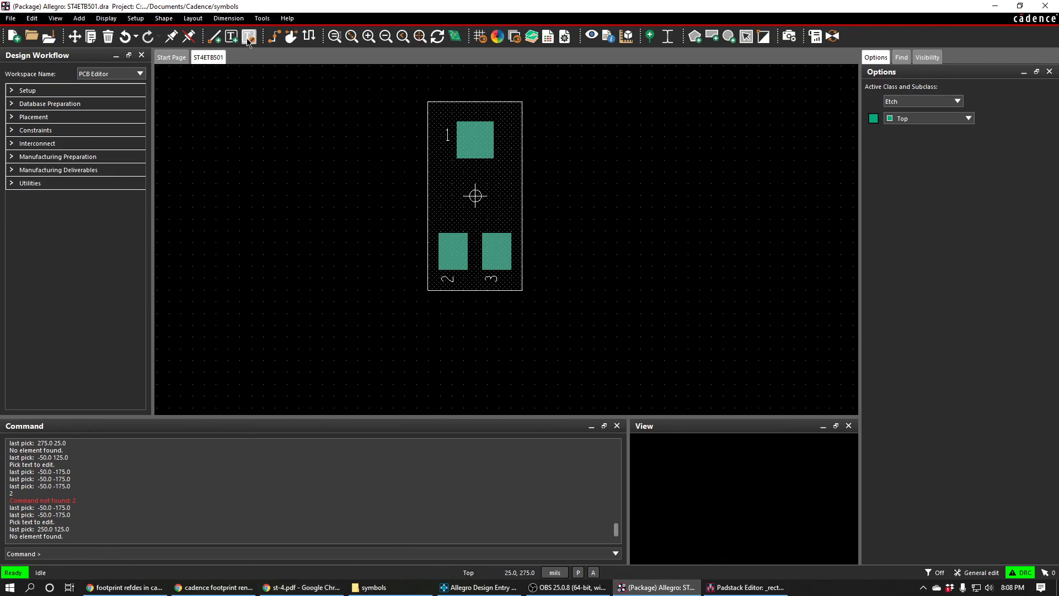
Renumber the top pad to 2 and the bottom-left pad to 1
left_click(248, 42)
left_click(447, 135)
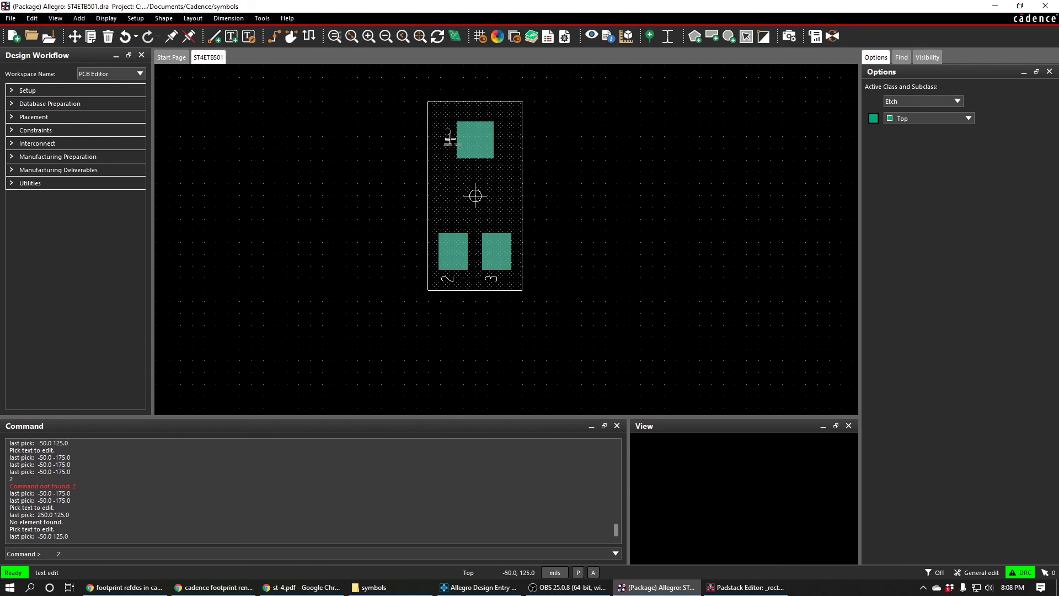
key("Return")
left_click(450, 280)
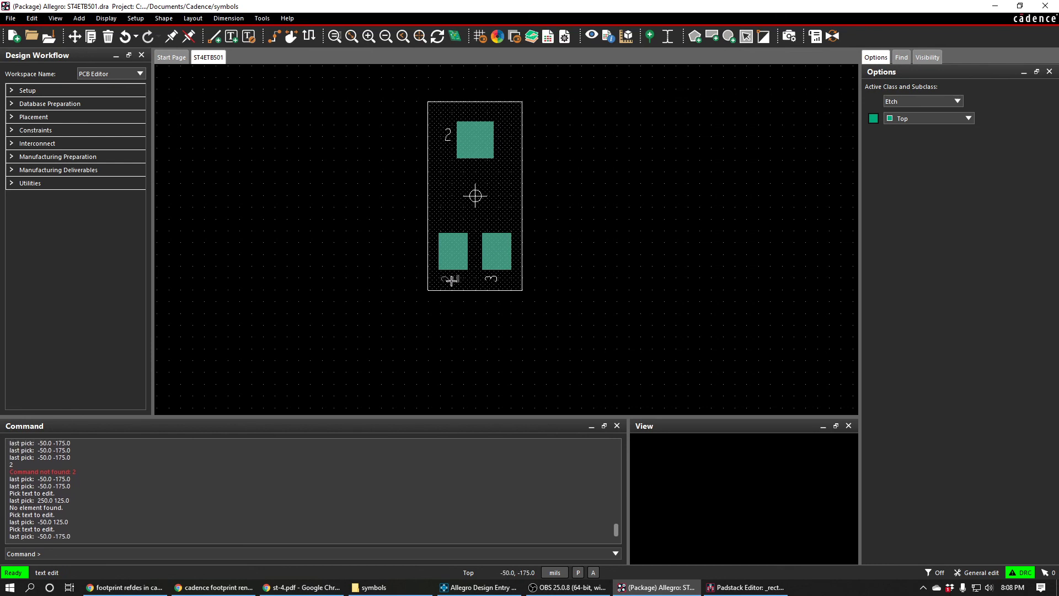
key("Return")
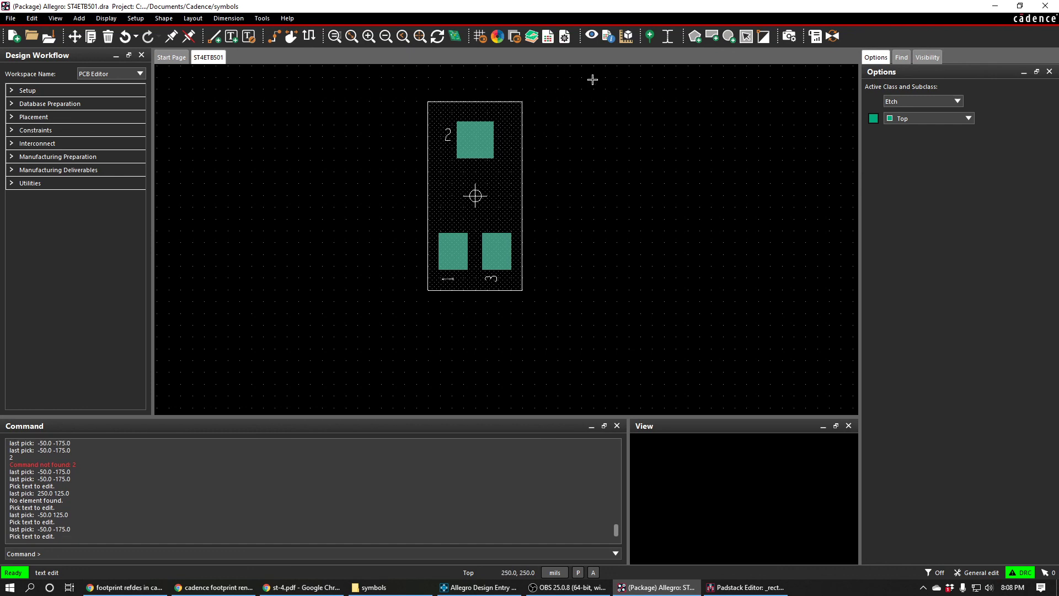
right_click(390, 113)
left_click(403, 118)
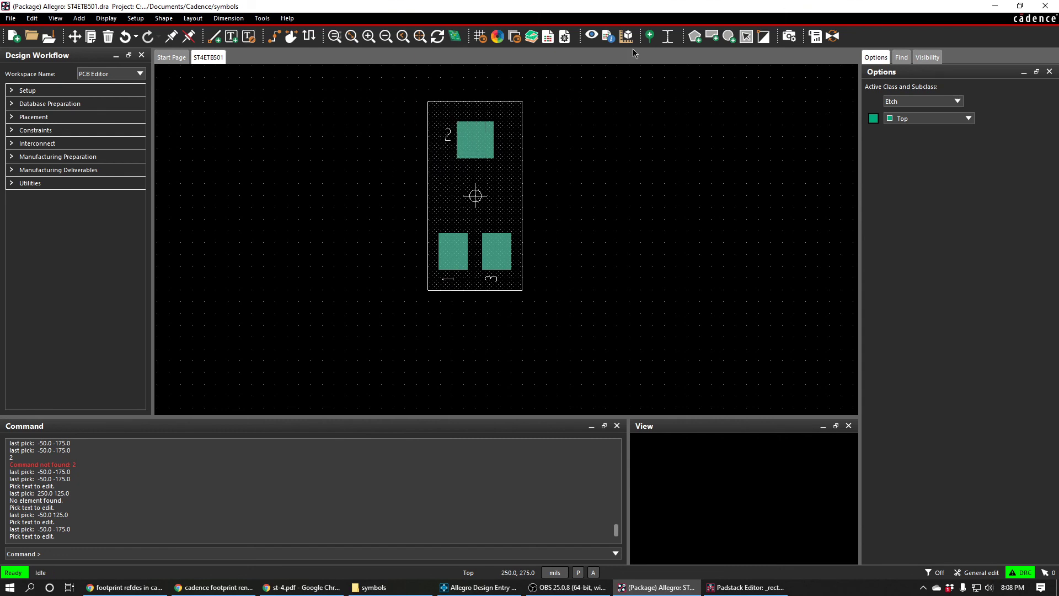
left_click(667, 39)
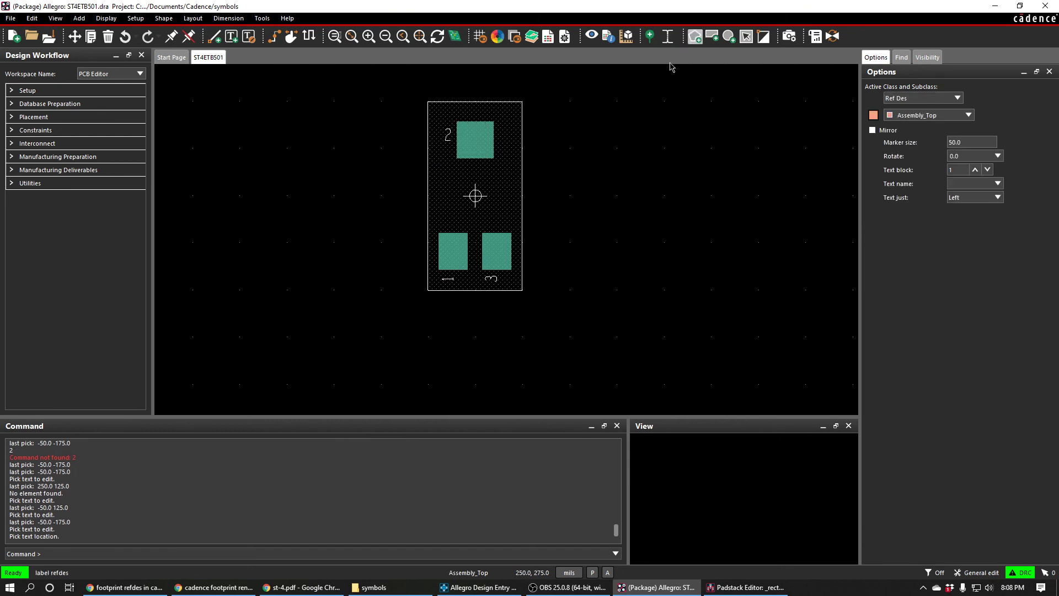
Place the ST4ETB501 reference designator label below the footprint on Assembly_Top
left_click(426, 335)
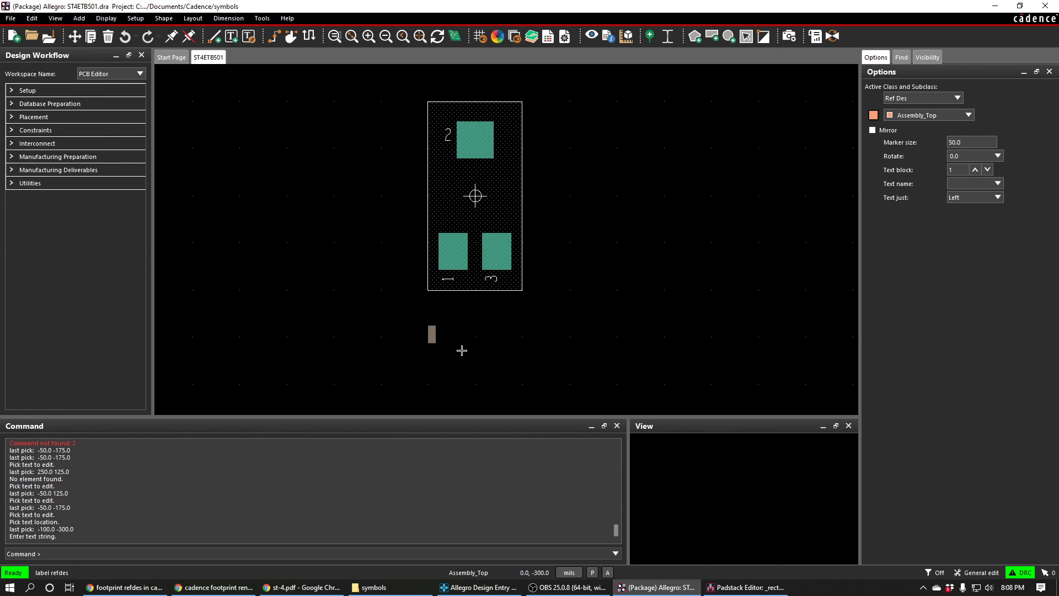
left_click(300, 587)
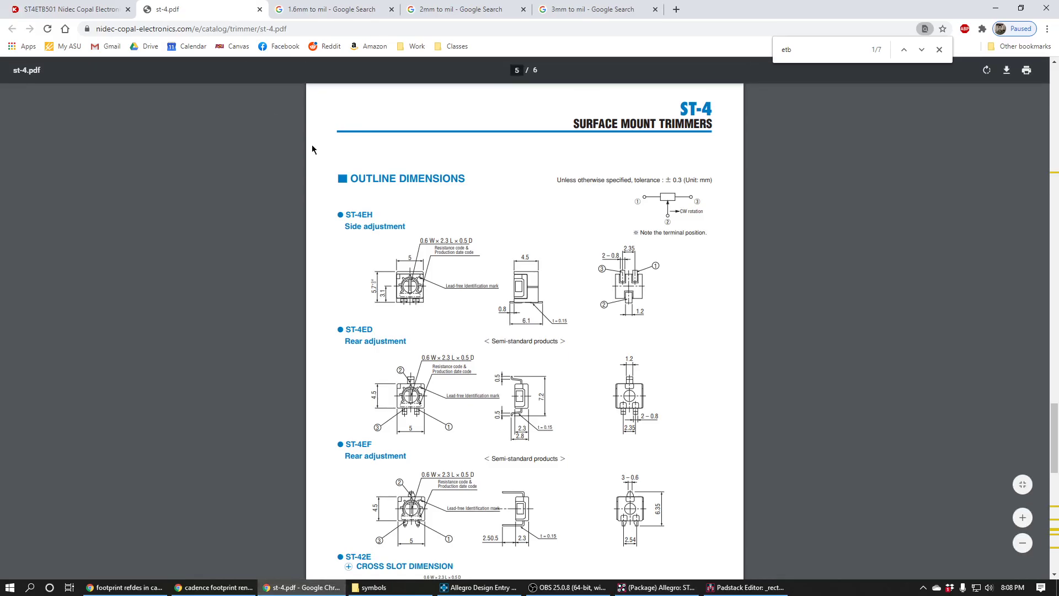
key("ctrl+1")
left_click(678, 587)
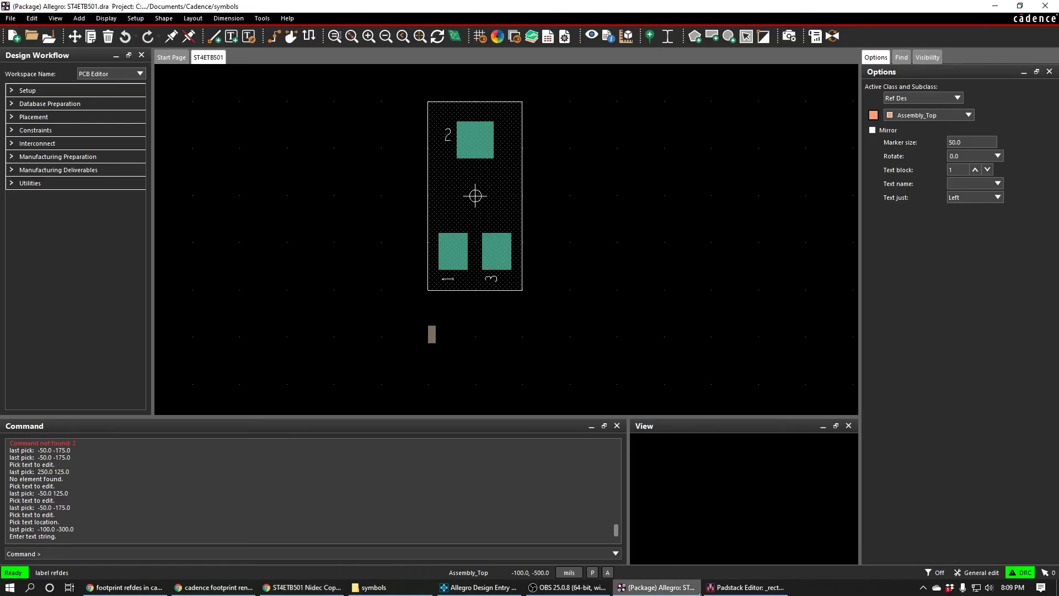
type("ST4ETB501")
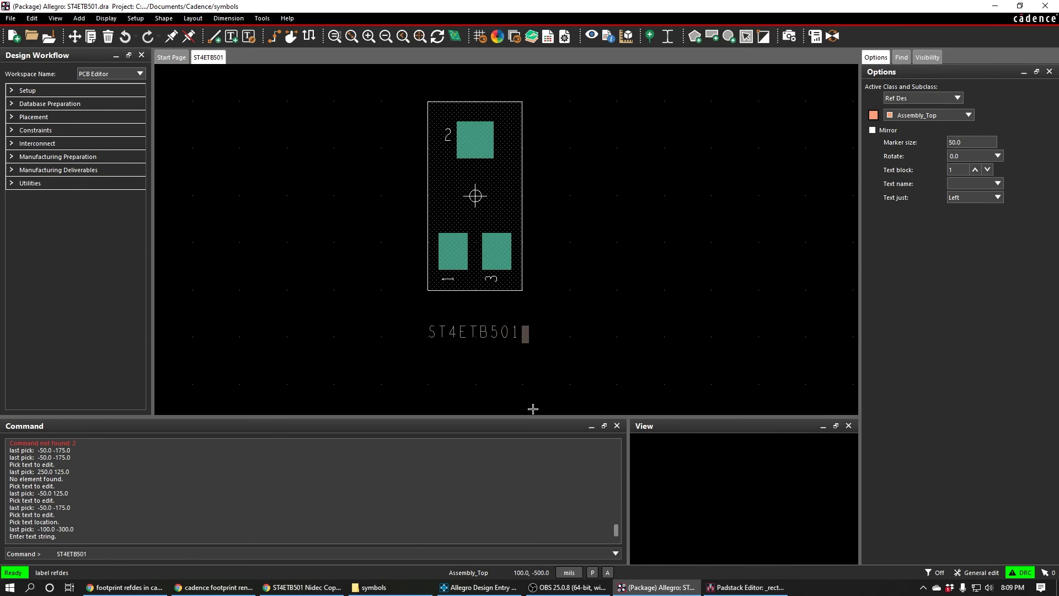
right_click(535, 335)
left_click(546, 339)
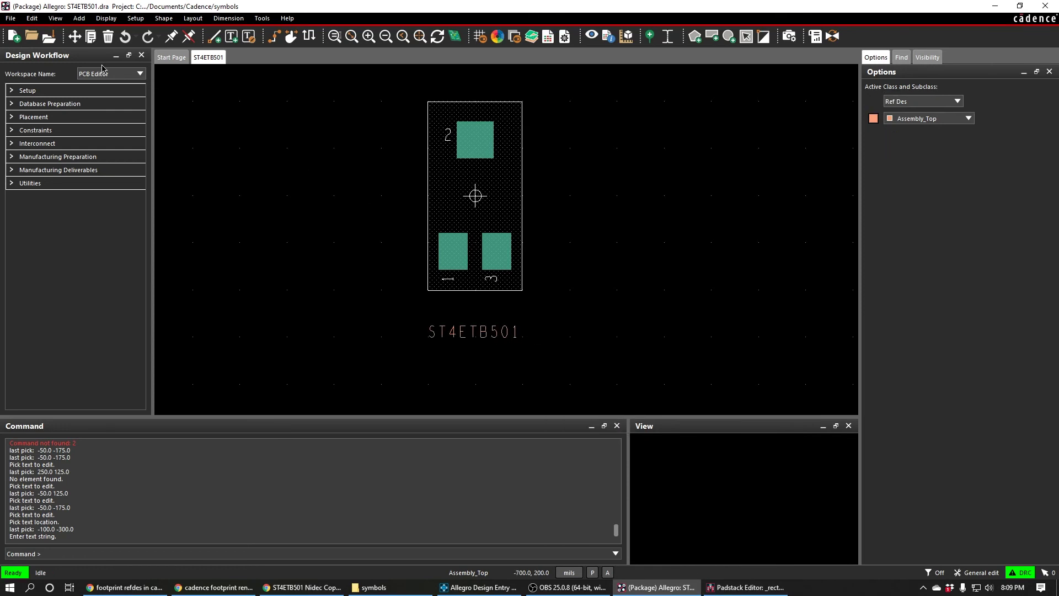
Save the drawing, creating the st4etb501.psm package symbol
left_click(10, 18)
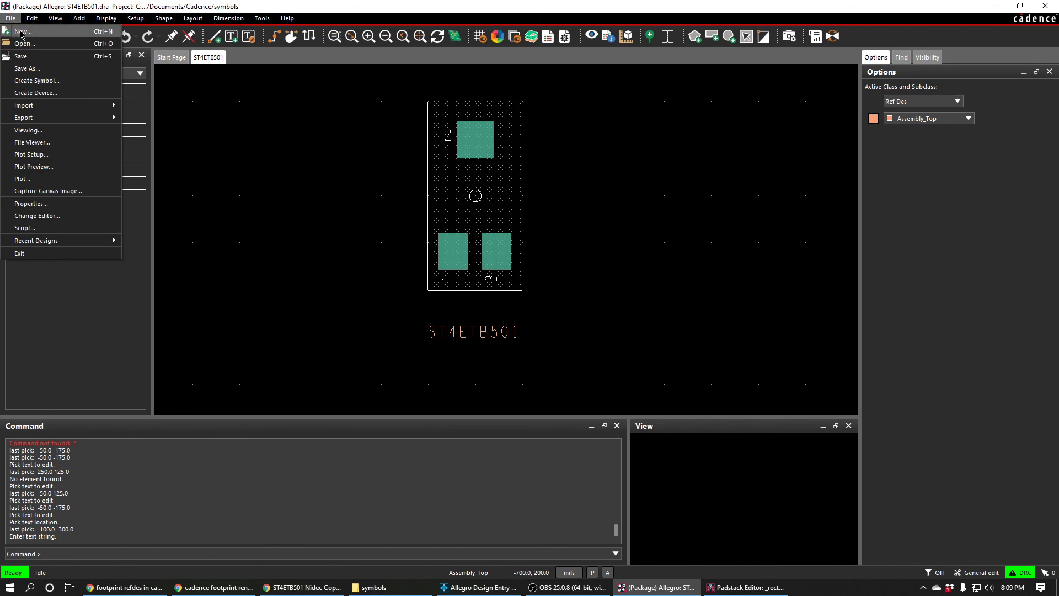
left_click(20, 57)
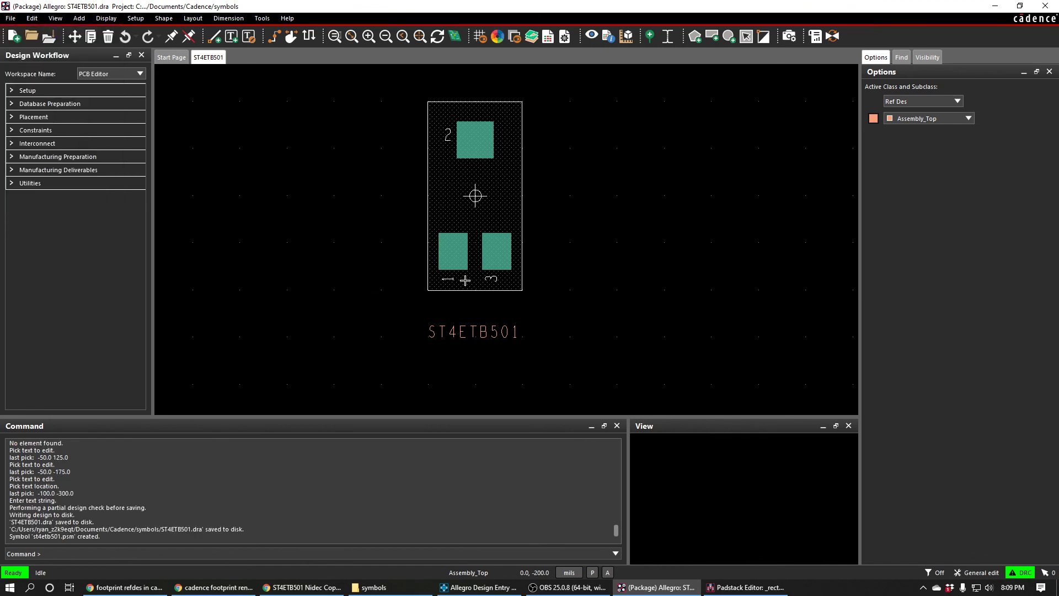
left_click_drag(33, 536, 74, 532)
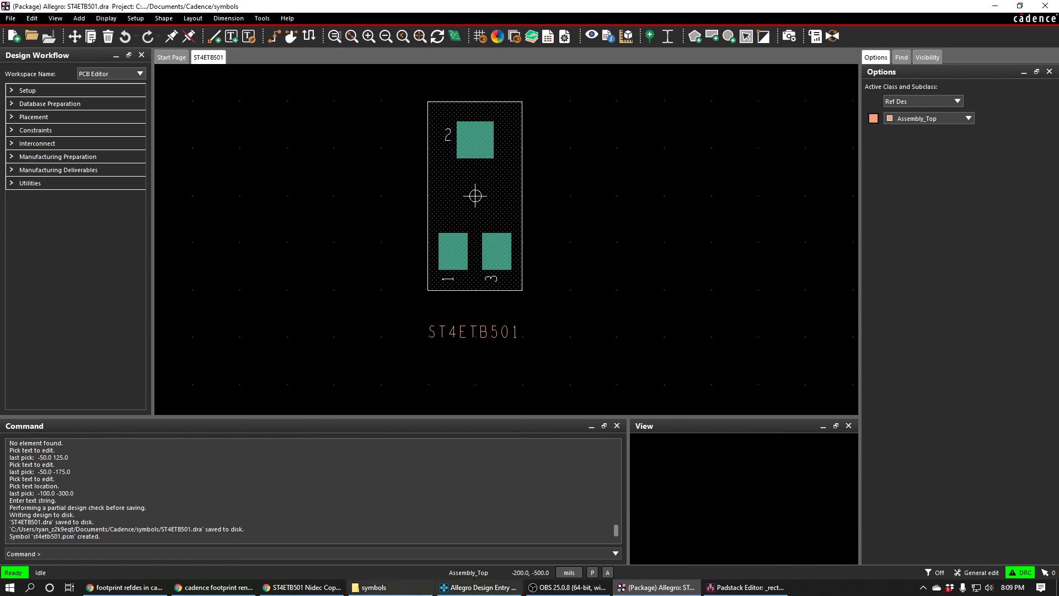